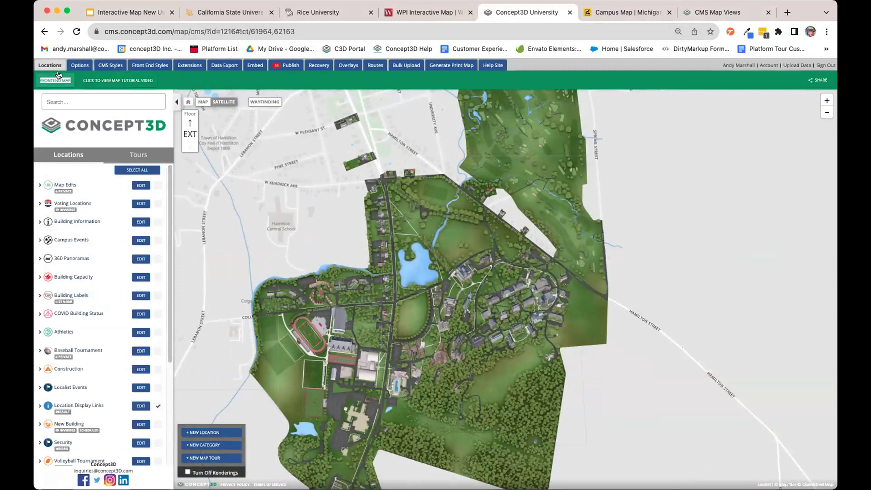
Step: Open and save the map options and the Map Edits category
{"action": "scroll", "coordinate": [90, 272], "scroll_direction": "down", "scroll_amount": 5}
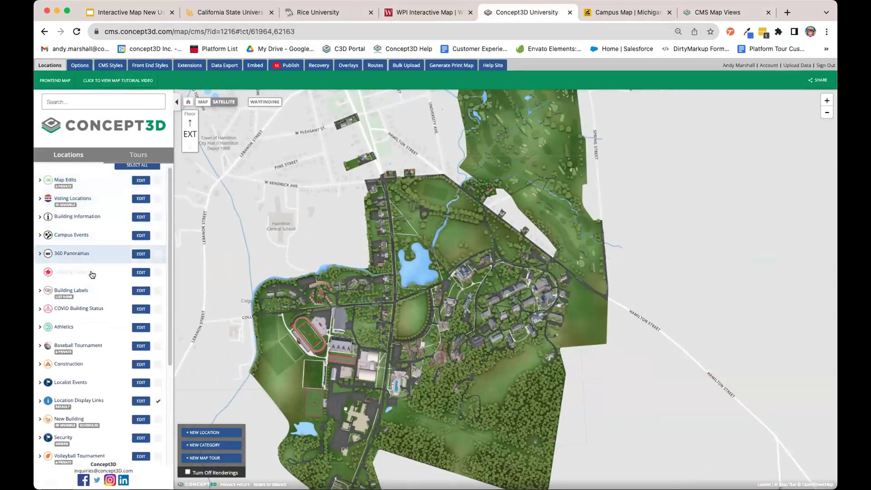
{"action": "scroll", "coordinate": [114, 272], "scroll_direction": "up", "scroll_amount": 5}
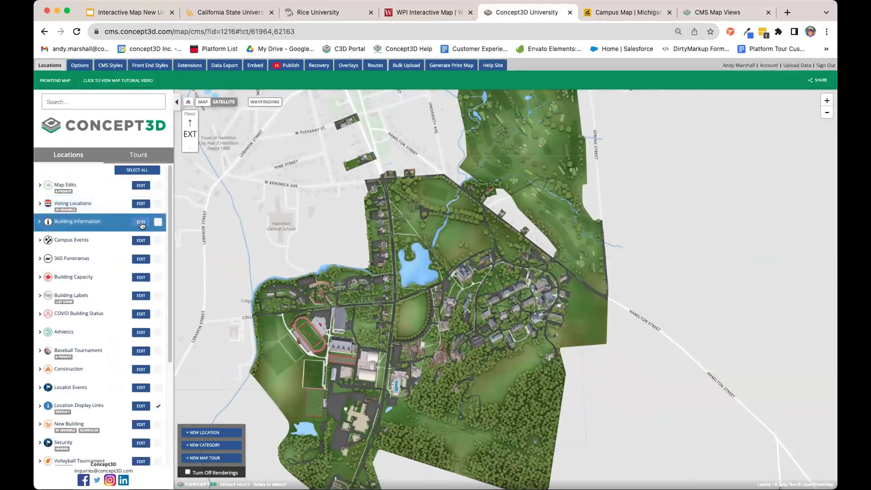
{"action": "left_click", "coordinate": [80, 65]}
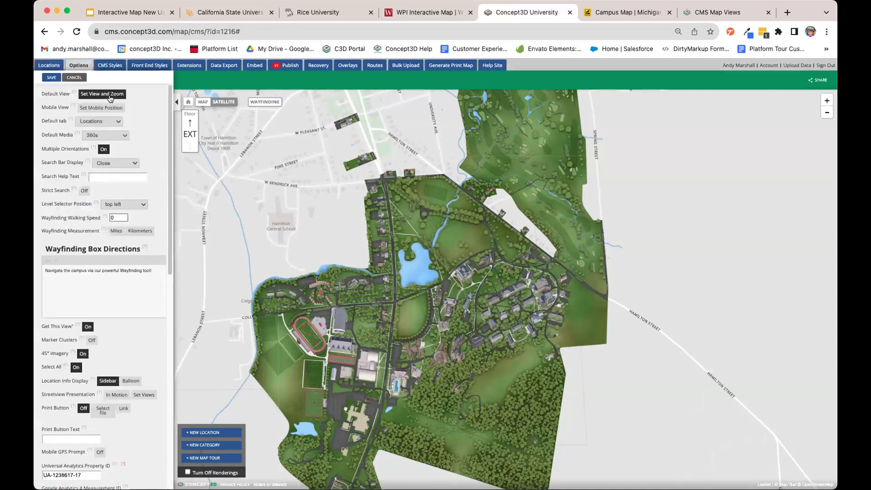
{"action": "left_click", "coordinate": [53, 77]}
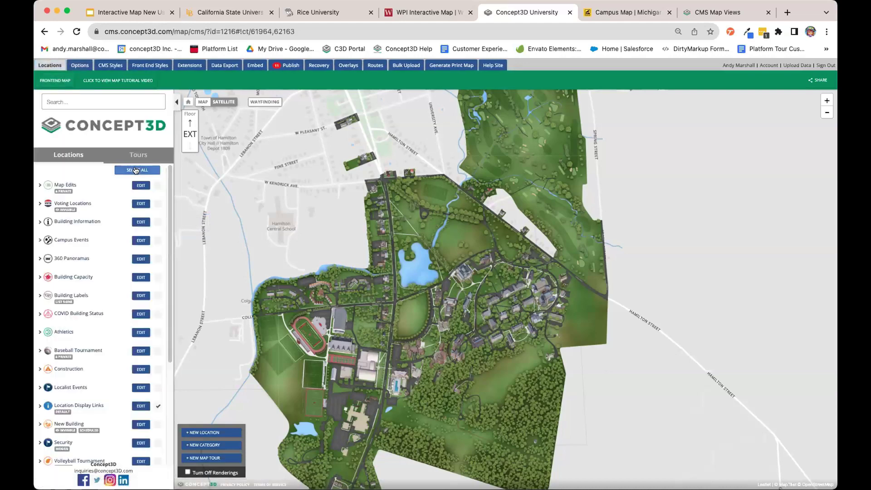
{"action": "left_click", "coordinate": [141, 186]}
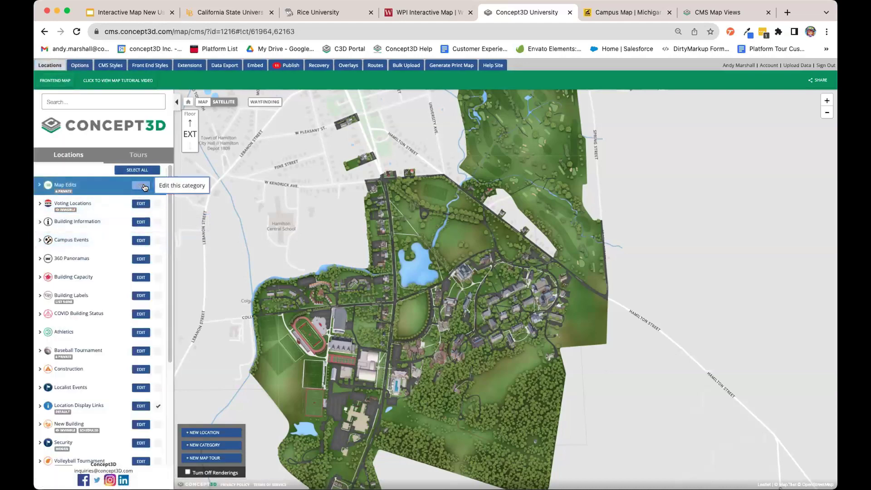
{"action": "left_click", "coordinate": [52, 77]}
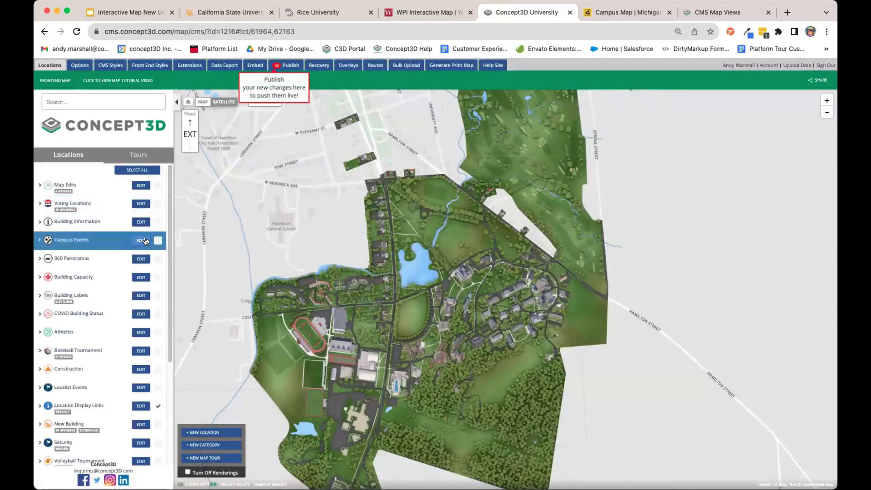
Step: Open the Athletics category for editing and enlarge the page display
{"action": "left_click", "coordinate": [140, 332]}
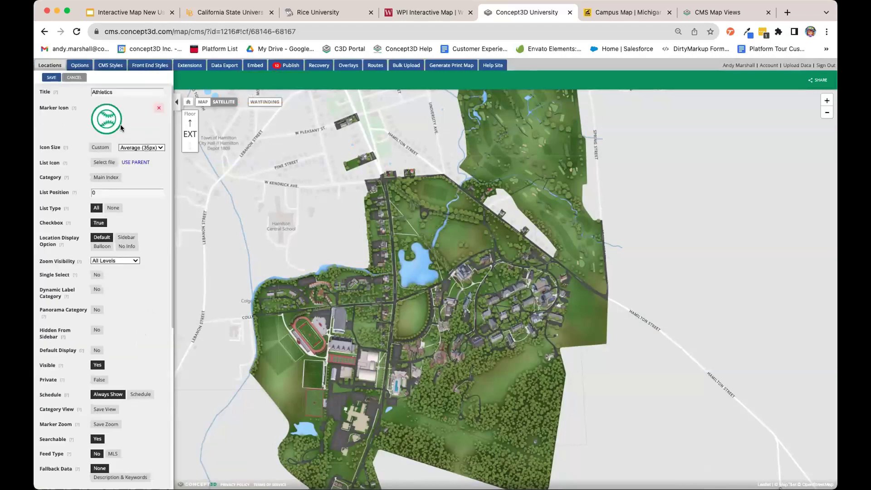
{"action": "key", "text": "super+equal"}
{"action": "key", "text": "super+equal"}
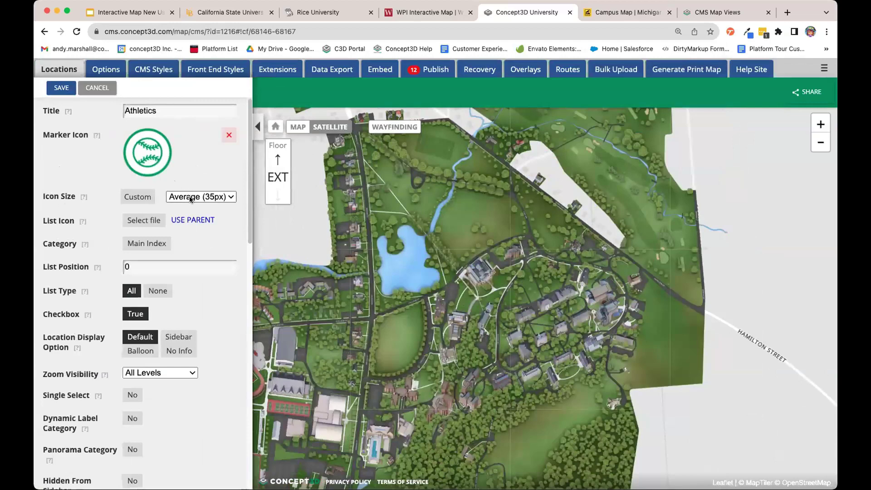
Step: Try a custom icon size for the Athletics category and return to the preset Average (35px)
{"action": "left_click", "coordinate": [144, 198]}
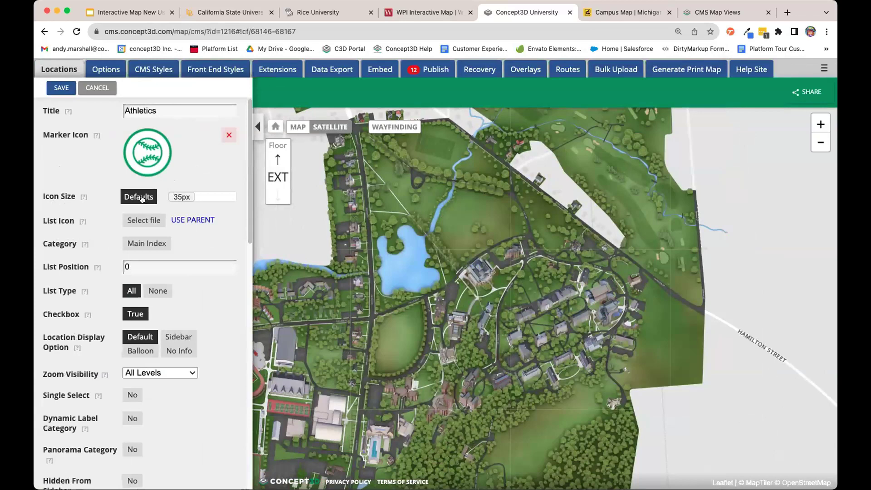
{"action": "left_click", "coordinate": [125, 198]}
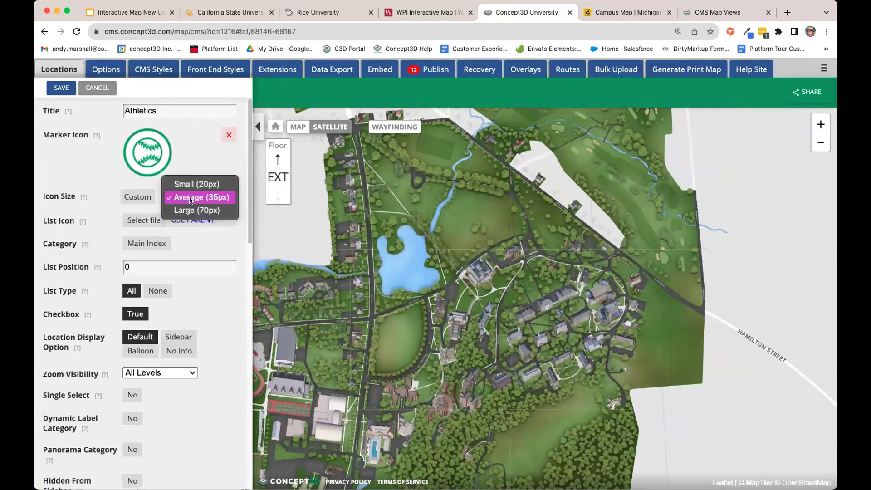
{"action": "left_click", "coordinate": [200, 198]}
{"action": "left_click", "coordinate": [224, 201]}
{"action": "scroll", "coordinate": [177, 213], "scroll_direction": "down", "scroll_amount": 1}
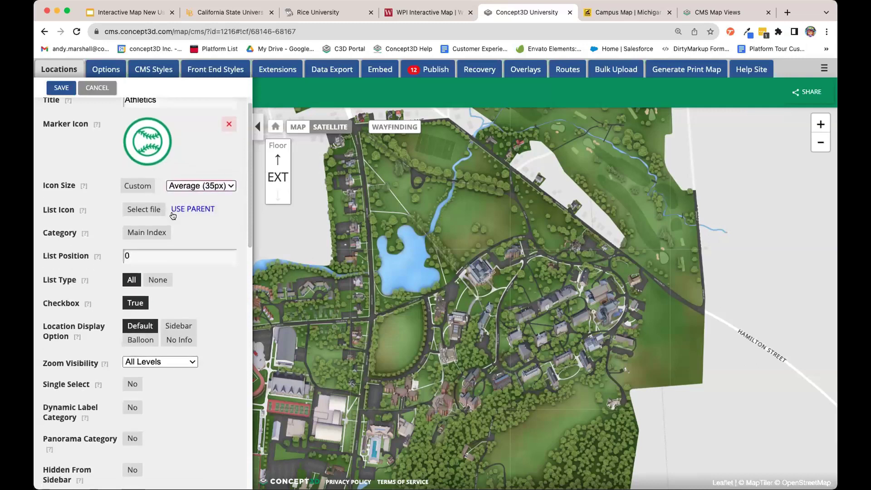
Step: Try Single Select as Yes for the Athletics category and set it back to No
{"action": "scroll", "coordinate": [228, 252], "scroll_direction": "down", "scroll_amount": 5}
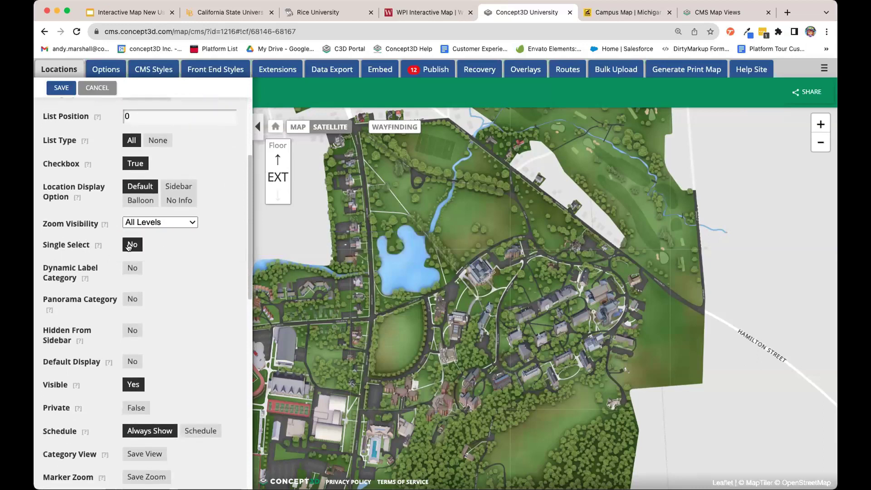
{"action": "left_click", "coordinate": [129, 245]}
{"action": "scroll", "coordinate": [184, 268], "scroll_direction": "up", "scroll_amount": 3}
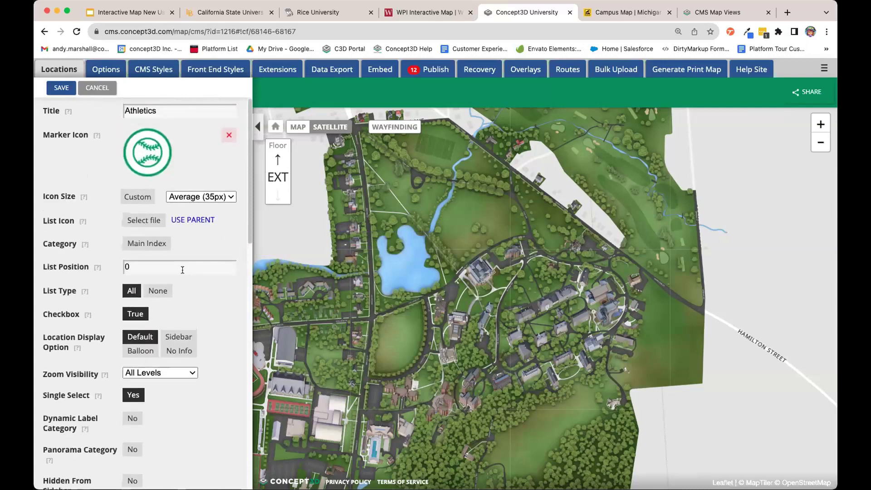
{"action": "scroll", "coordinate": [183, 272], "scroll_direction": "down", "scroll_amount": 8}
{"action": "scroll", "coordinate": [183, 276], "scroll_direction": "up", "scroll_amount": 3}
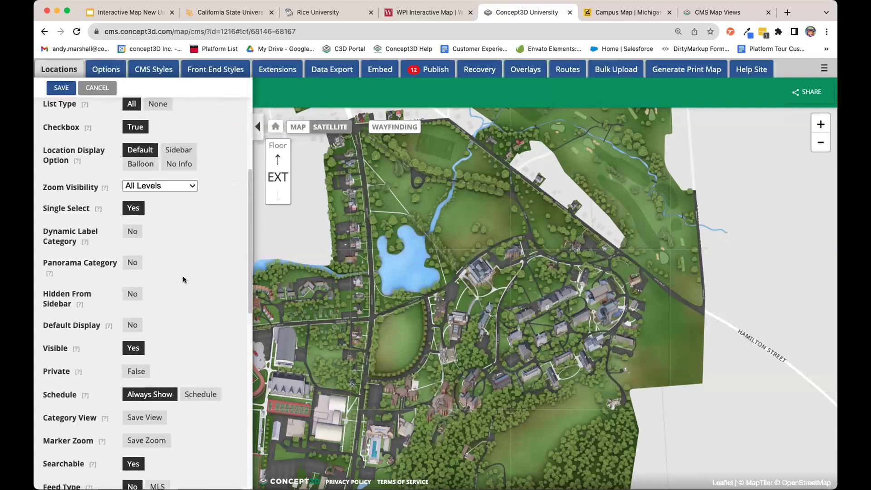
{"action": "left_click", "coordinate": [129, 209]}
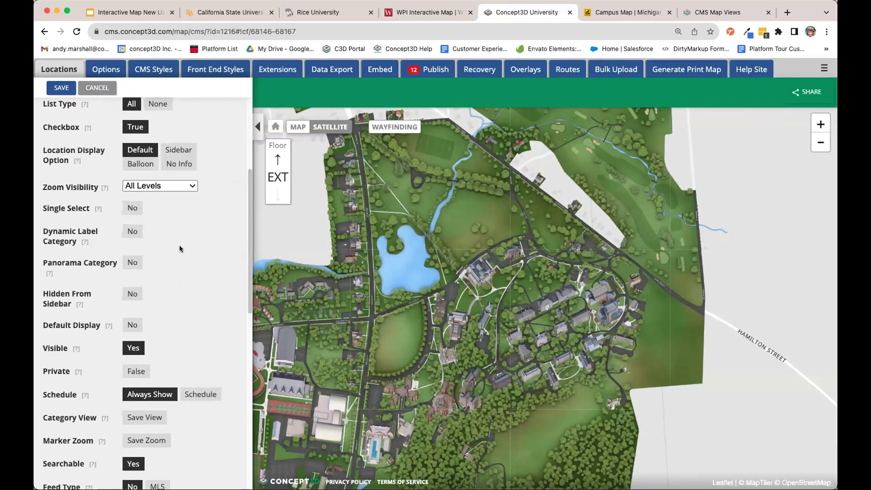
Step: Set the Athletics category's Visible option to No
{"action": "scroll", "coordinate": [182, 274], "scroll_direction": "down", "scroll_amount": 3}
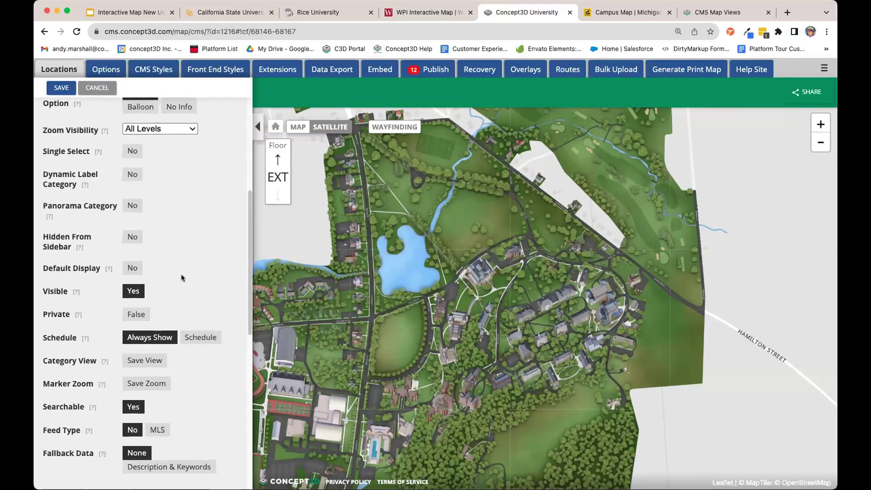
{"action": "scroll", "coordinate": [168, 272], "scroll_direction": "down", "scroll_amount": 1}
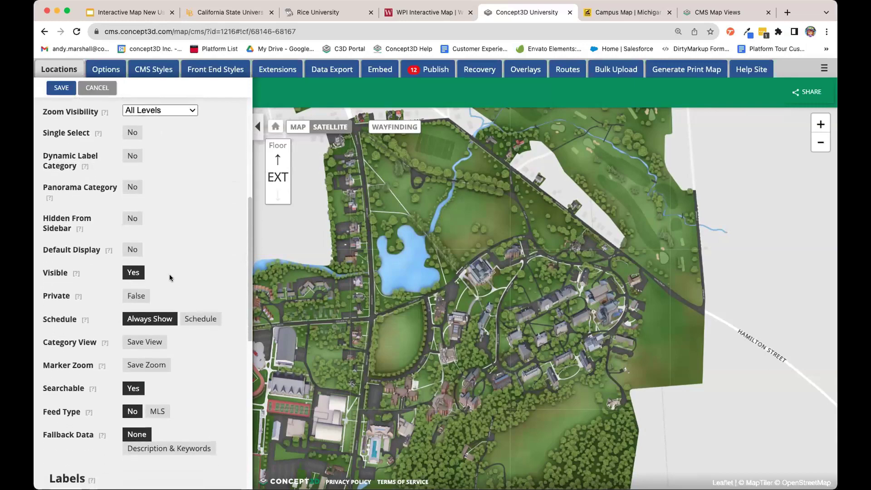
{"action": "left_click", "coordinate": [132, 275]}
{"action": "left_click", "coordinate": [132, 273]}
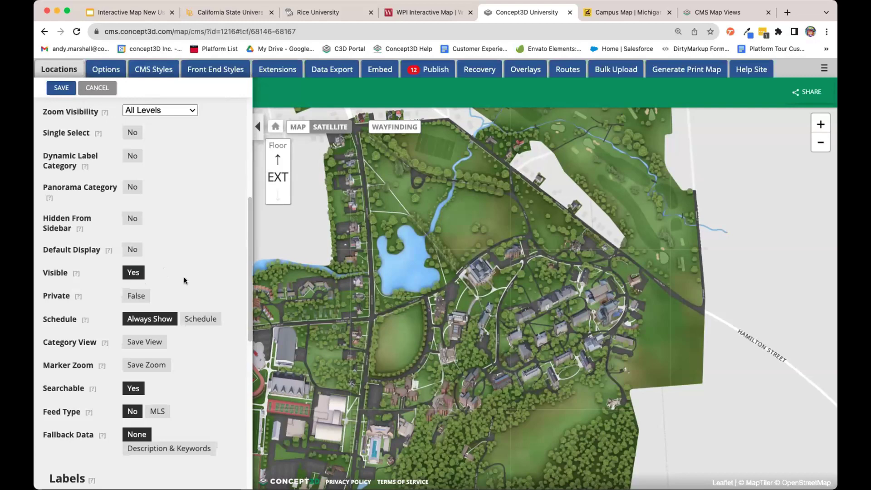
{"action": "left_click", "coordinate": [132, 273]}
{"action": "left_click", "coordinate": [136, 273]}
{"action": "left_click", "coordinate": [131, 272]}
Step: Try the Athletics category's Private option as True and return it to False
{"action": "left_click", "coordinate": [138, 298]}
{"action": "left_click", "coordinate": [139, 298]}
{"action": "left_click", "coordinate": [139, 298]}
{"action": "left_click", "coordinate": [158, 347]}
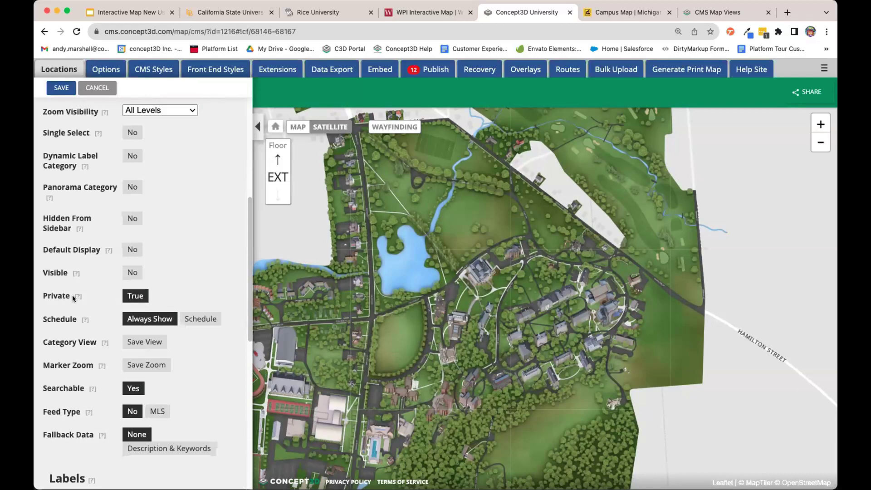
{"action": "left_click", "coordinate": [138, 300]}
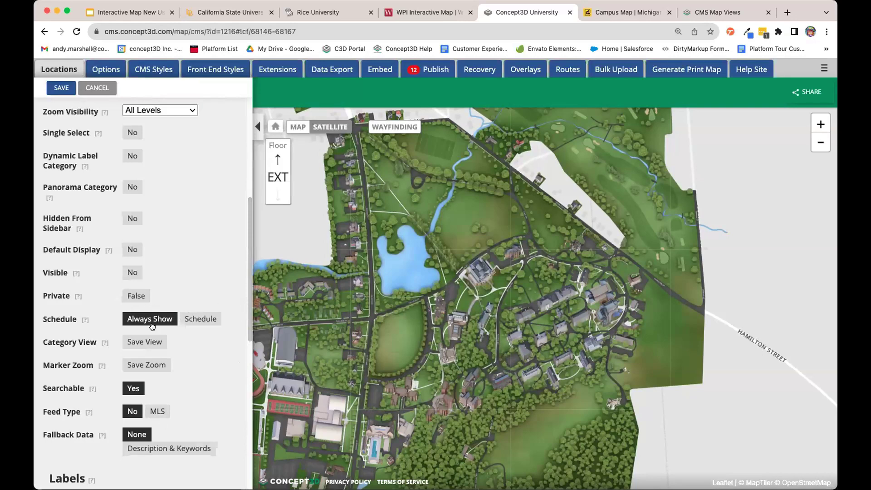
Step: Try scheduling the Athletics category with a start date and weekly repeat, and revert its schedule to Always Show
{"action": "left_click", "coordinate": [198, 321]}
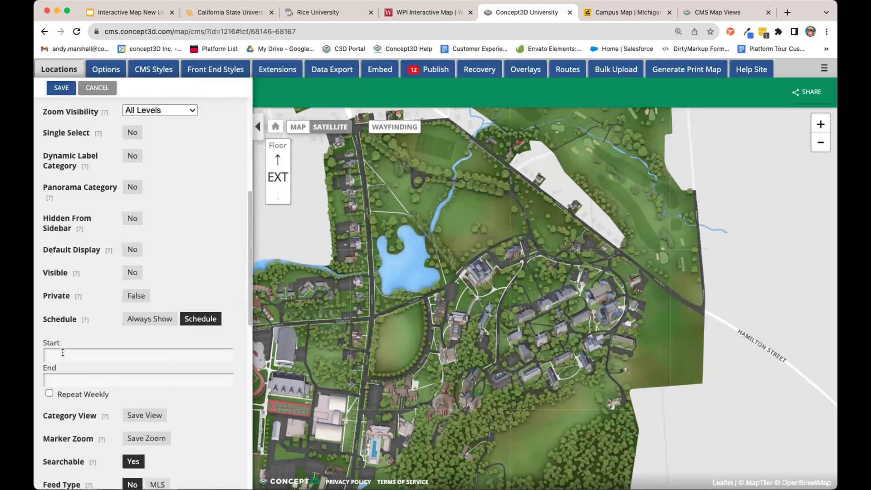
{"action": "left_click", "coordinate": [63, 353]}
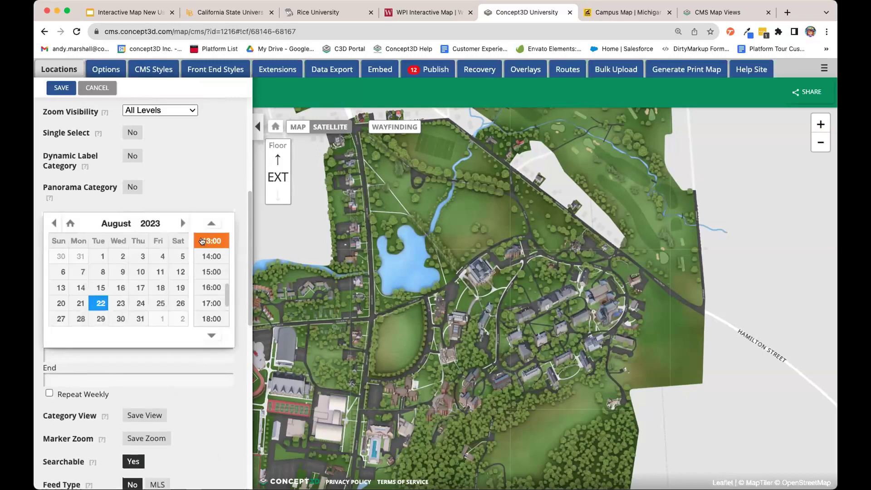
{"action": "left_click", "coordinate": [181, 186]}
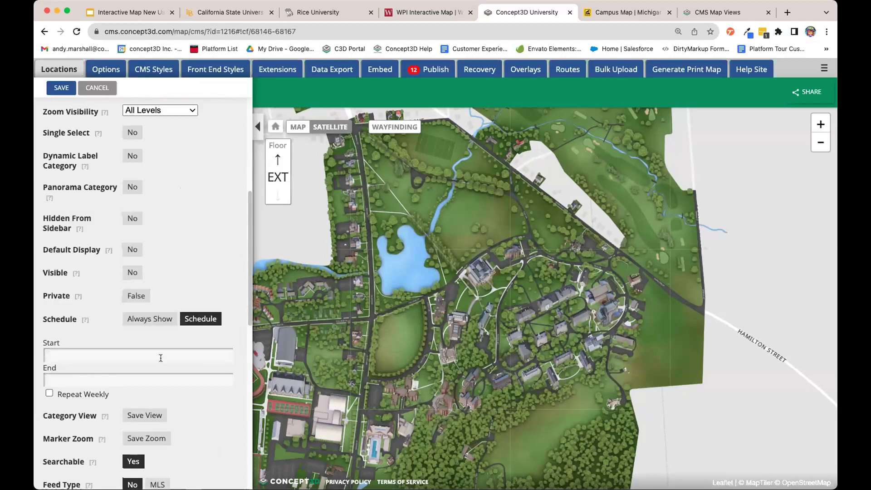
{"action": "left_click", "coordinate": [49, 393]}
{"action": "left_click", "coordinate": [164, 319]}
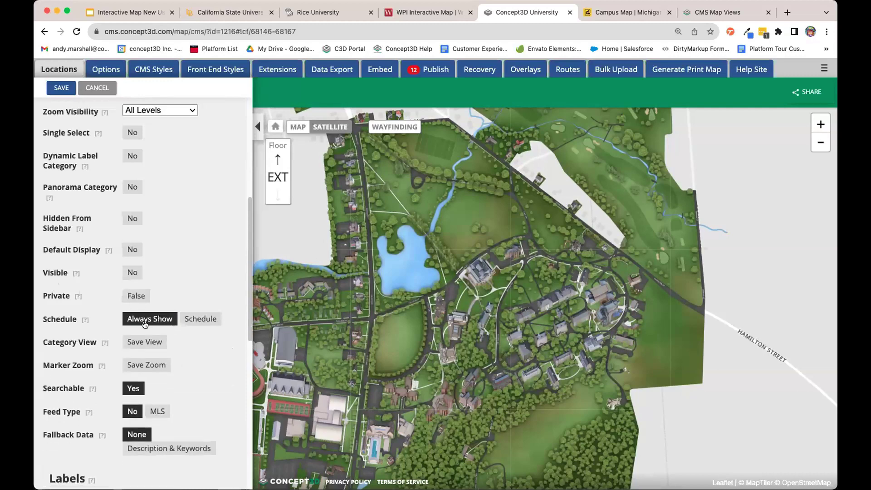
Step: Save a close-up map view of the stadium and athletic fields as the Athletics category view
{"action": "scroll", "coordinate": [211, 374], "scroll_direction": "down", "scroll_amount": 1}
{"action": "scroll", "coordinate": [212, 375], "scroll_direction": "down", "scroll_amount": 1}
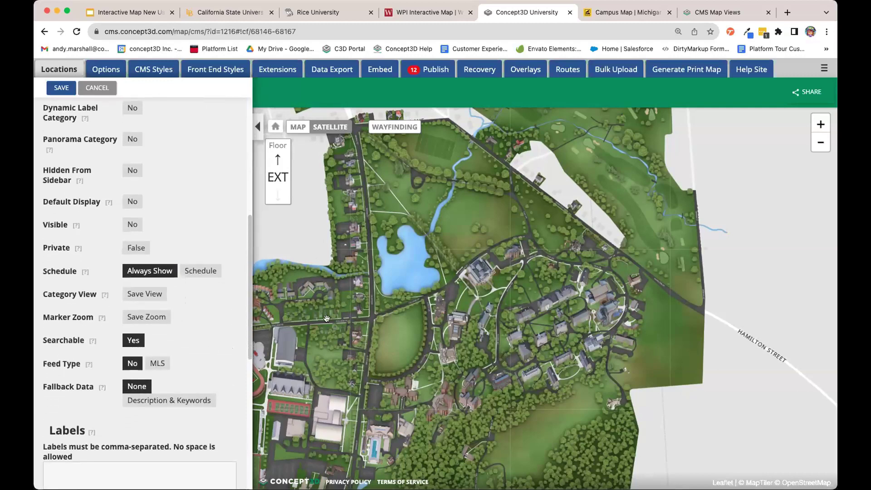
{"action": "left_click_drag", "start_coordinate": [385, 331], "coordinate": [453, 333]}
{"action": "scroll", "coordinate": [453, 334], "scroll_direction": "up", "scroll_amount": 2}
{"action": "left_click_drag", "start_coordinate": [411, 277], "coordinate": [438, 181]}
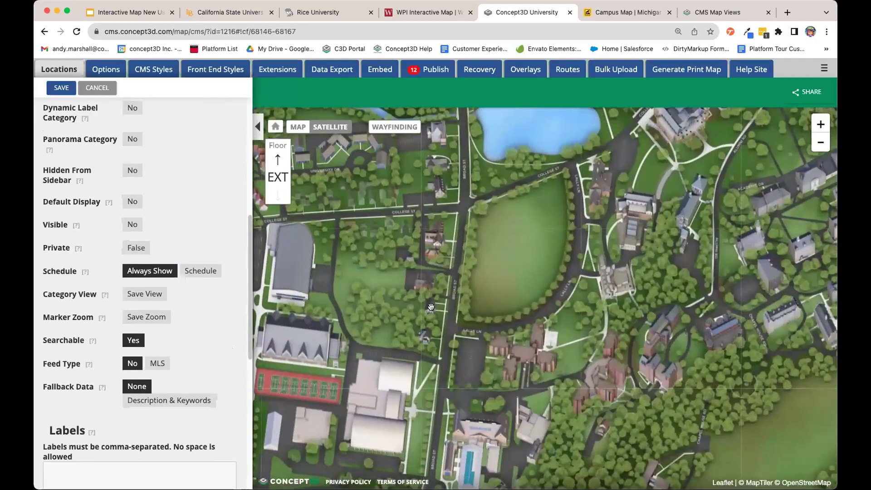
{"action": "left_click_drag", "start_coordinate": [431, 308], "coordinate": [439, 261]}
{"action": "left_click_drag", "start_coordinate": [397, 325], "coordinate": [482, 272]}
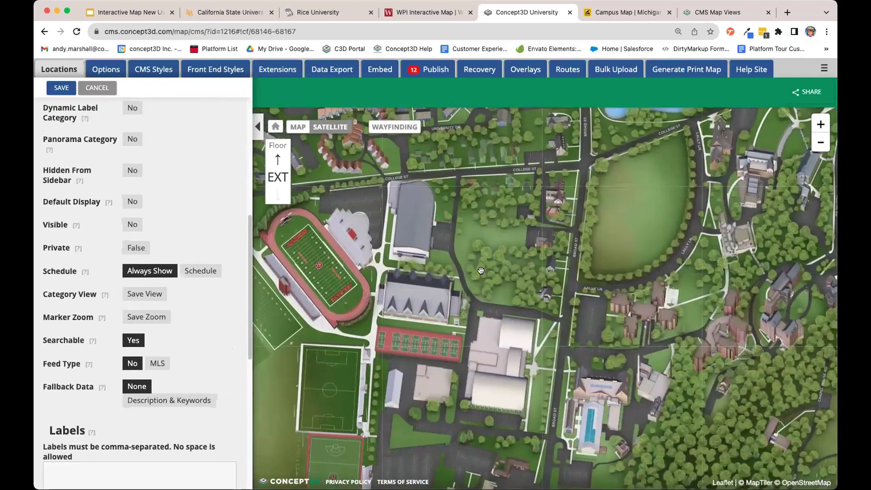
{"action": "scroll", "coordinate": [444, 282], "scroll_direction": "up", "scroll_amount": 2}
{"action": "scroll", "coordinate": [444, 282], "scroll_direction": "down", "scroll_amount": 3}
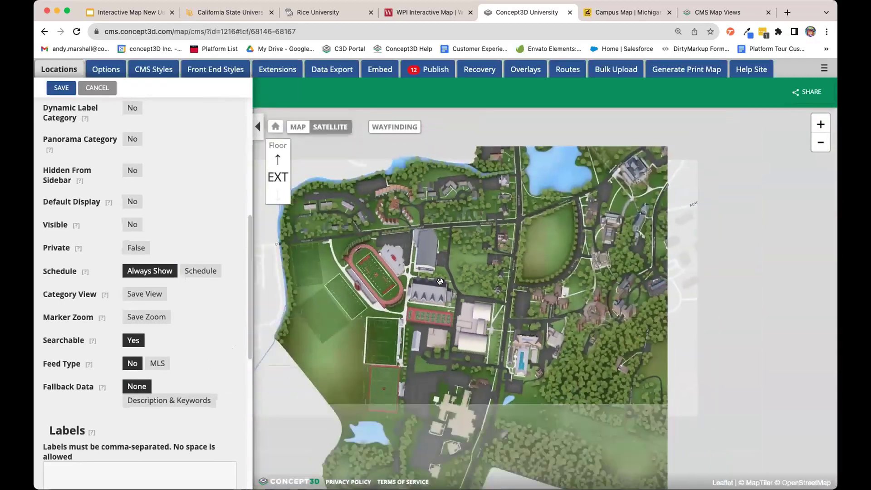
{"action": "scroll", "coordinate": [439, 282], "scroll_direction": "up", "scroll_amount": 5}
{"action": "scroll", "coordinate": [438, 282], "scroll_direction": "down", "scroll_amount": 5}
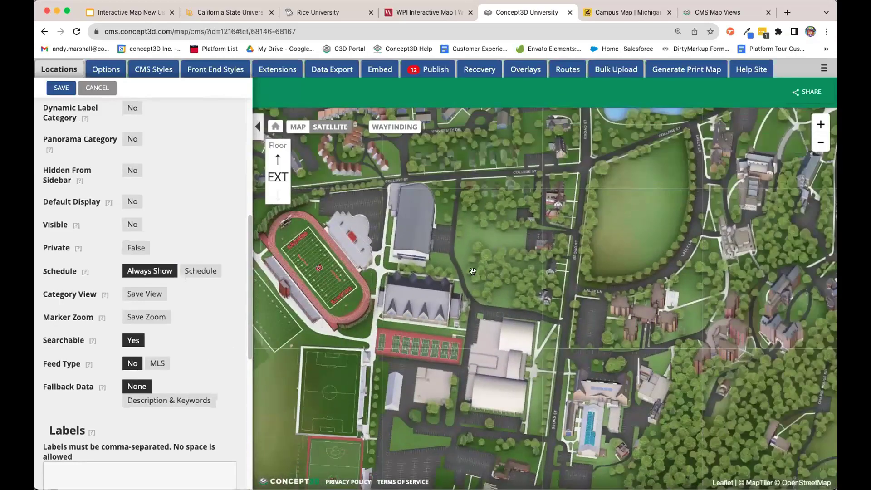
{"action": "left_click", "coordinate": [144, 295]}
{"action": "left_click", "coordinate": [155, 299]}
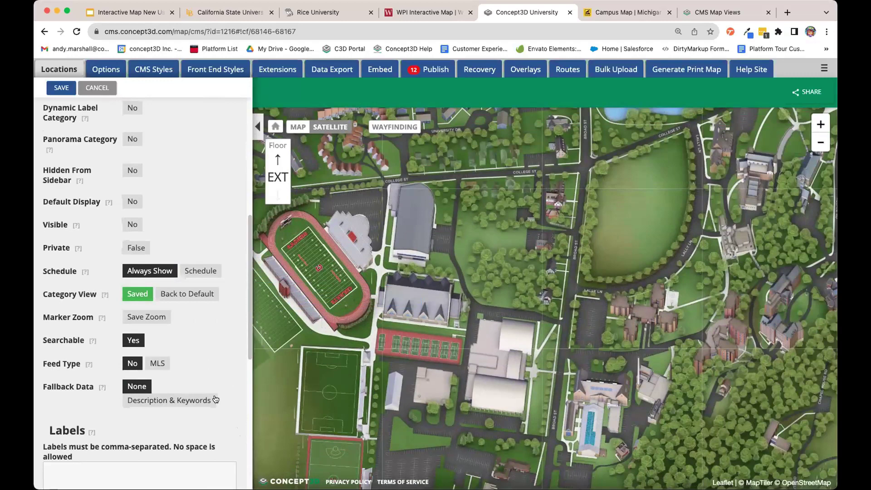
Step: Reset the category view to default and save a wider campus view for the Athletics category
{"action": "left_click", "coordinate": [181, 295]}
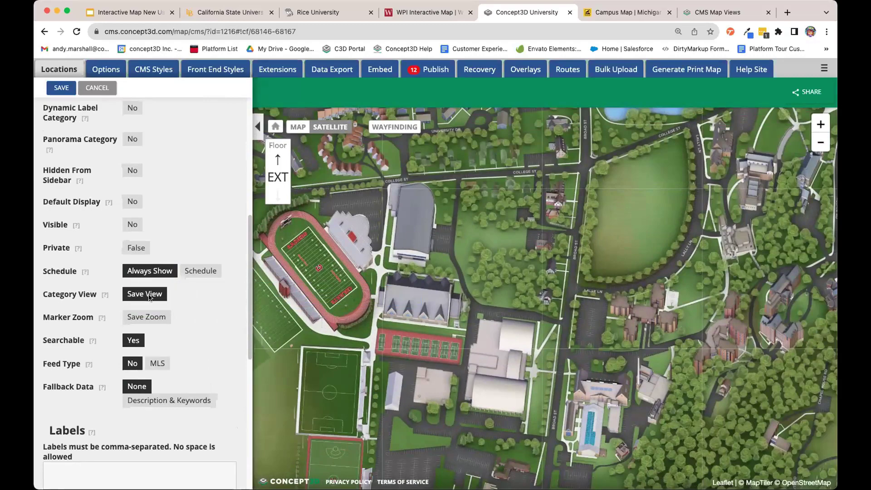
{"action": "scroll", "coordinate": [377, 287], "scroll_direction": "down", "scroll_amount": 2}
{"action": "left_click", "coordinate": [145, 294]}
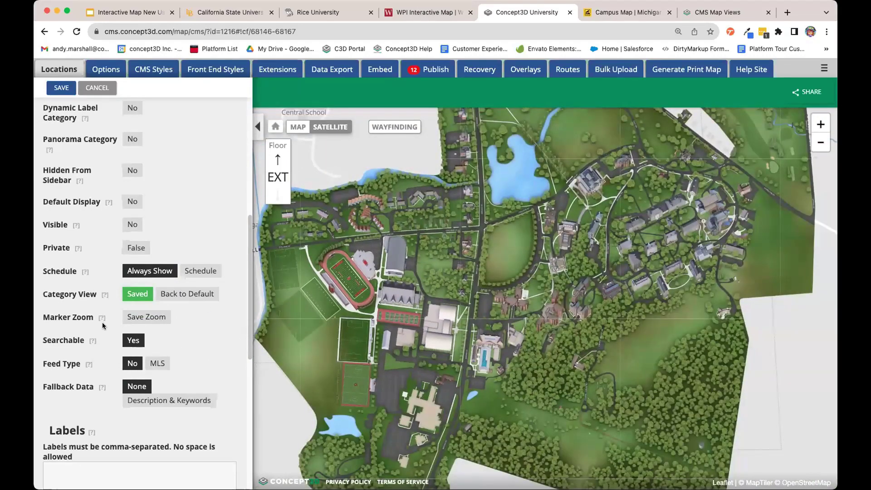
Step: Try saving a marker zoom for the Athletics category and return it to the default
{"action": "mouse_move", "coordinate": [98, 316]}
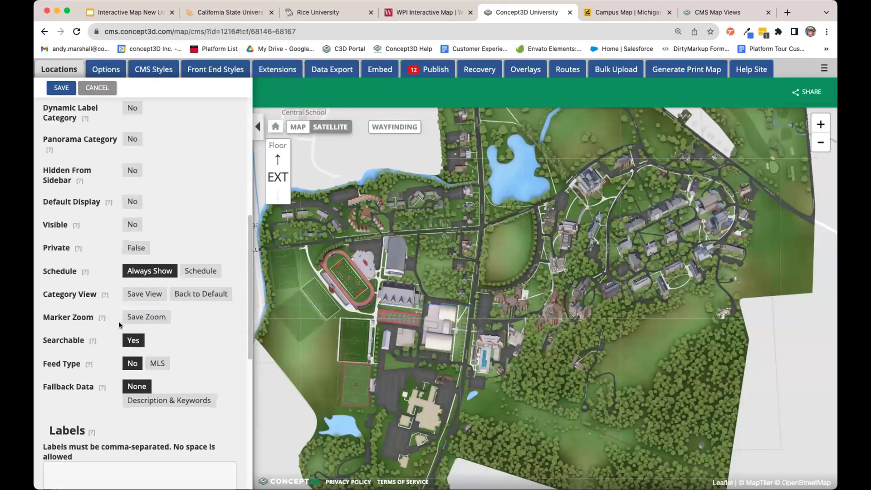
{"action": "left_click", "coordinate": [150, 317]}
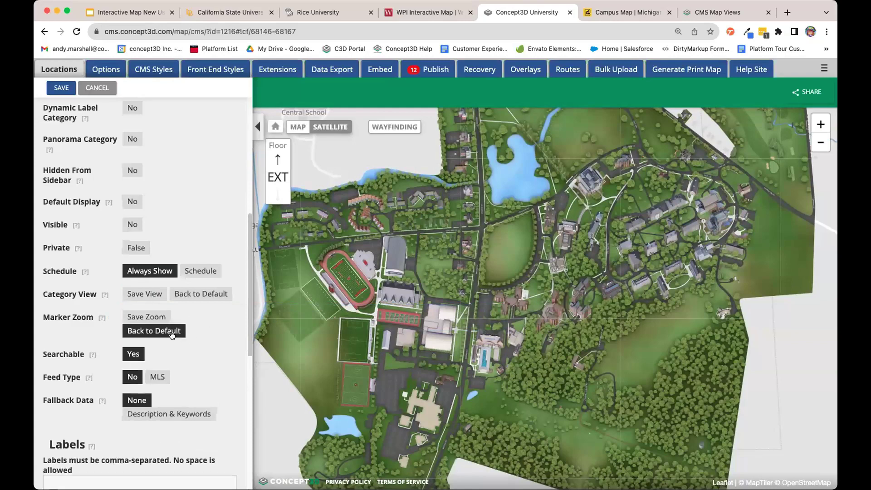
{"action": "left_click", "coordinate": [172, 334]}
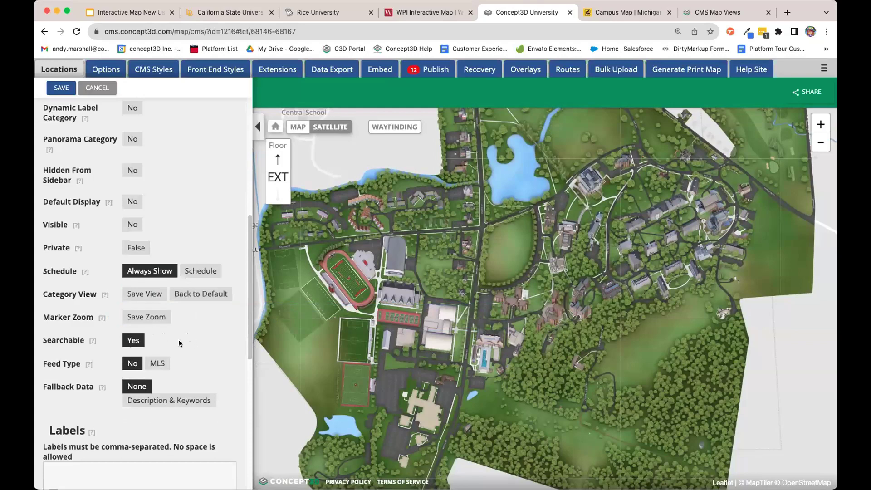
Step: Open the map's general options and set the search bar display to Open
{"action": "scroll", "coordinate": [184, 360], "scroll_direction": "down", "scroll_amount": 8}
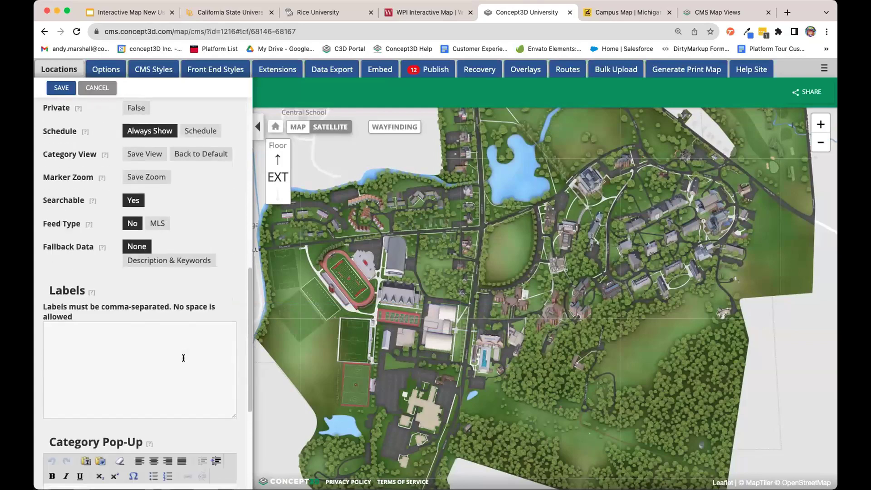
{"action": "scroll", "coordinate": [200, 375], "scroll_direction": "up", "scroll_amount": 15}
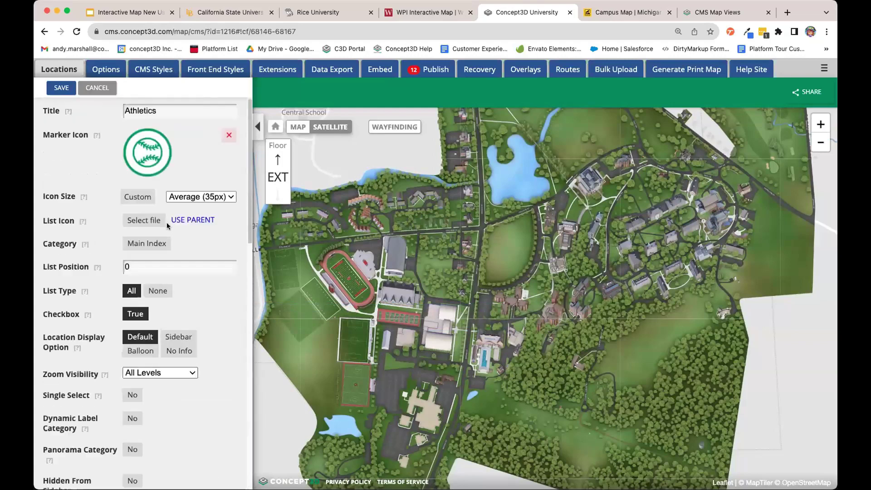
{"action": "left_click", "coordinate": [97, 69]}
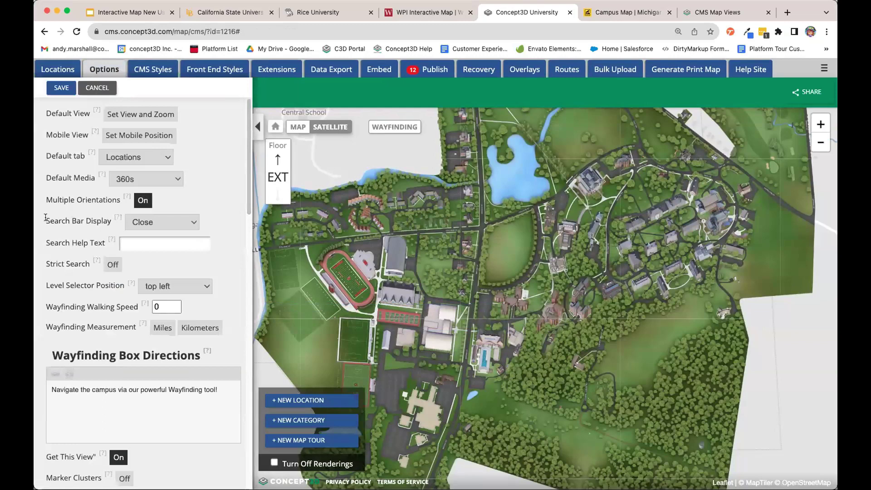
{"action": "left_click_drag", "start_coordinate": [46, 218], "coordinate": [89, 266]}
{"action": "left_click", "coordinate": [230, 207]}
{"action": "left_click", "coordinate": [160, 222]}
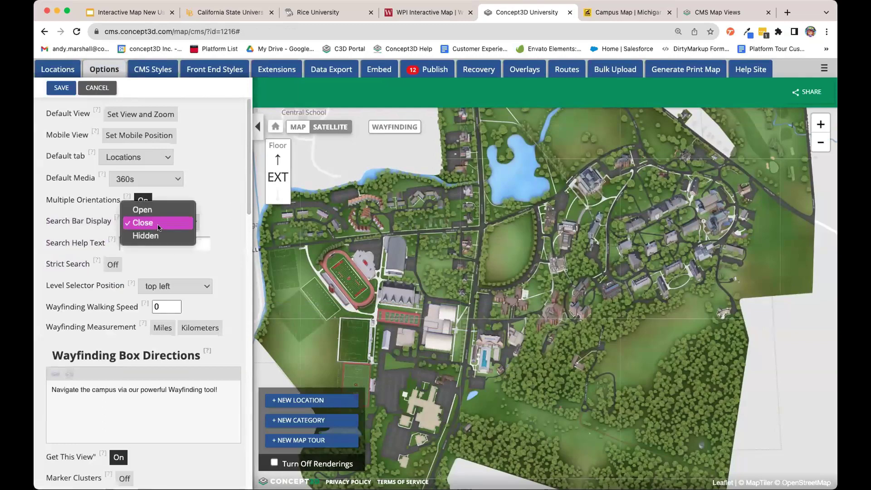
{"action": "left_click", "coordinate": [145, 210]}
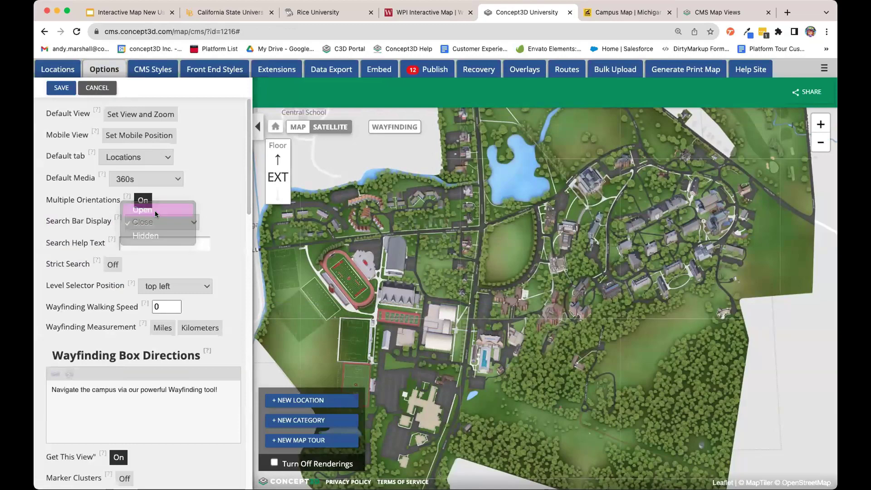
Step: Enter "Search Here for more good stuff!" as the search help text
{"action": "left_click", "coordinate": [138, 244]}
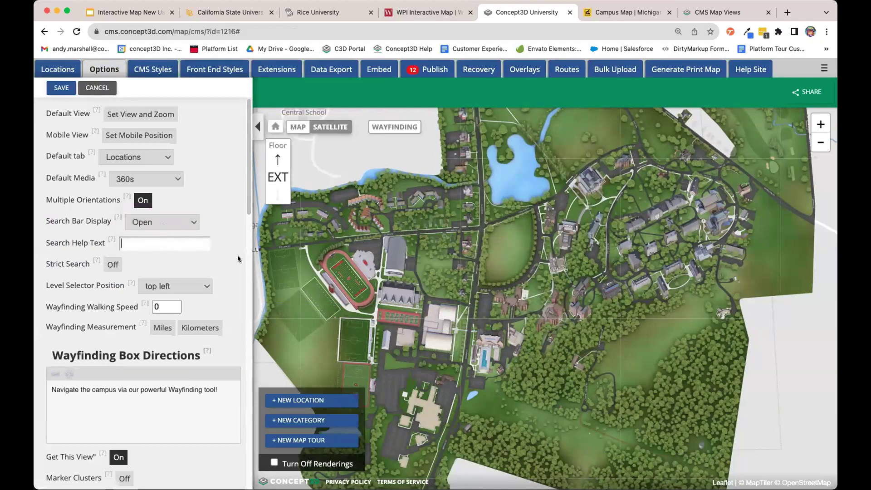
{"action": "type", "text": "Search Here for more g"}
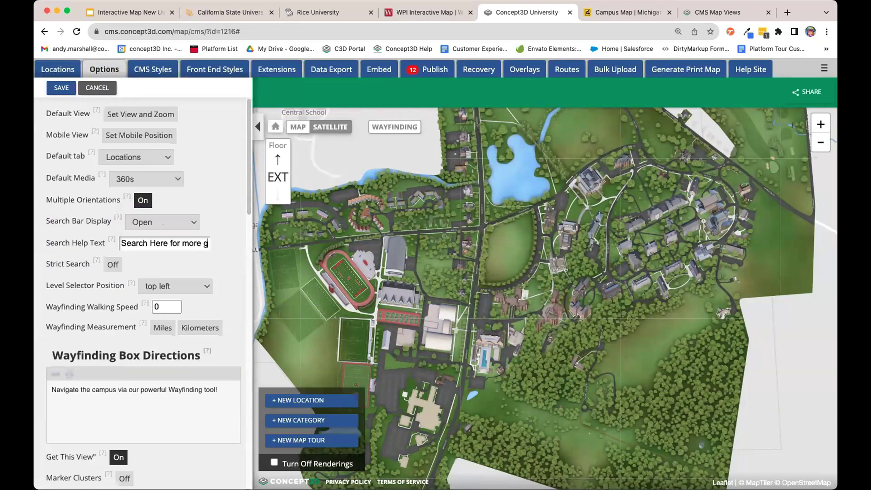
{"action": "type", "text": "ood stuf"}
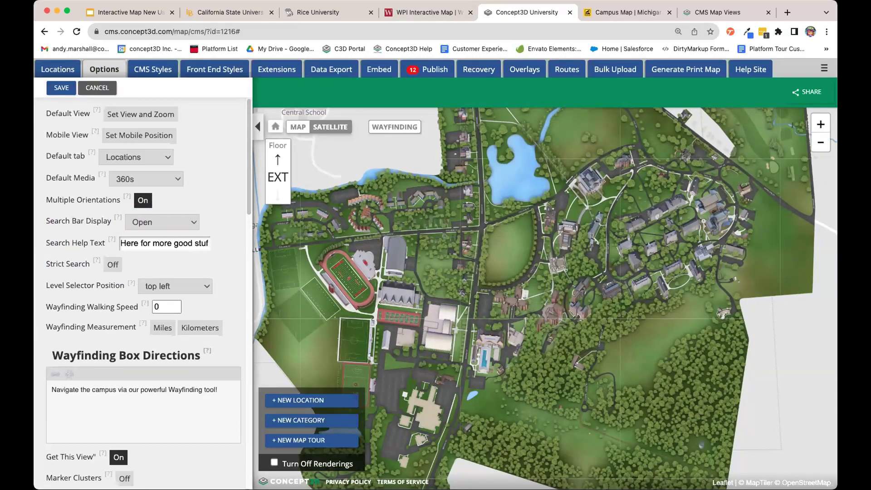
{"action": "type", "text": "f!"}
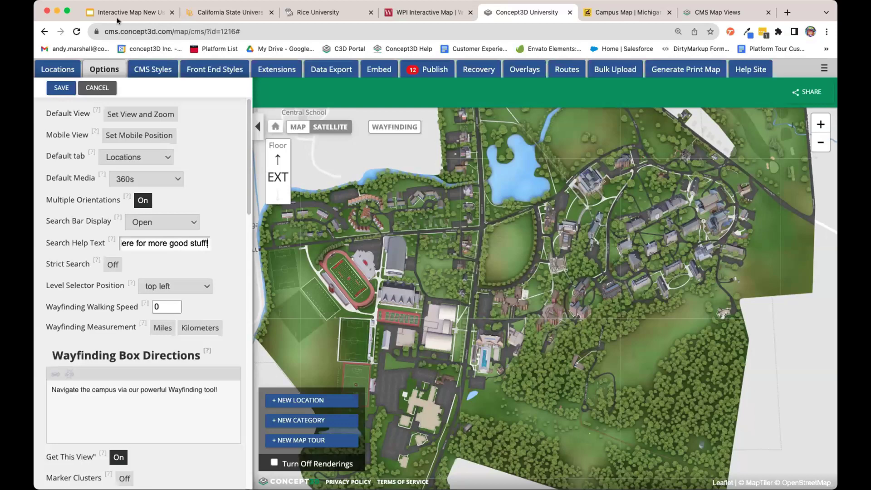
{"action": "left_click", "coordinate": [169, 243]}
{"action": "left_click", "coordinate": [143, 243]}
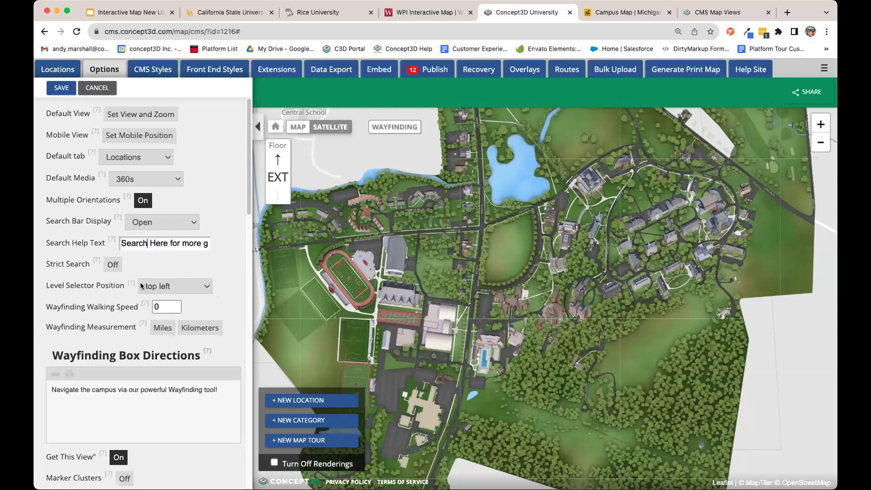
Step: Try turning on Strict Search and switch it back off
{"action": "mouse_move", "coordinate": [93, 259]}
{"action": "left_click", "coordinate": [118, 266]}
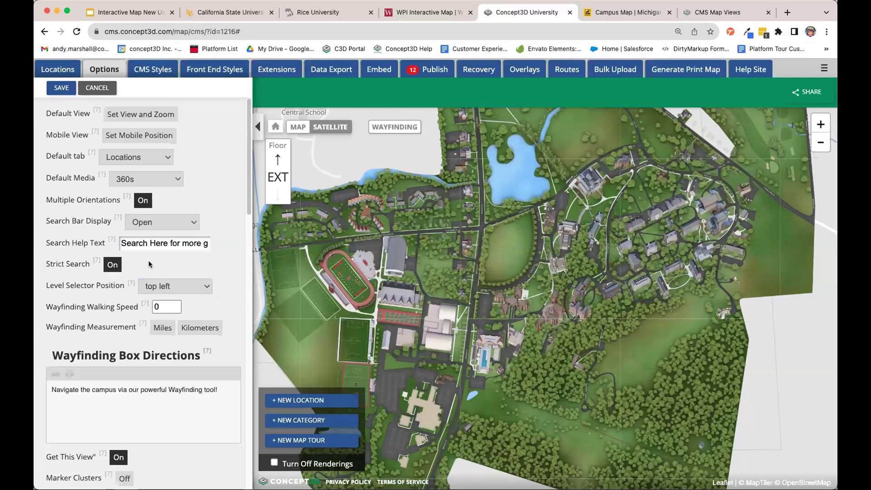
{"action": "left_click", "coordinate": [109, 268]}
Step: Turn on marker clusters in the map options
{"action": "scroll", "coordinate": [220, 272], "scroll_direction": "down", "scroll_amount": 4}
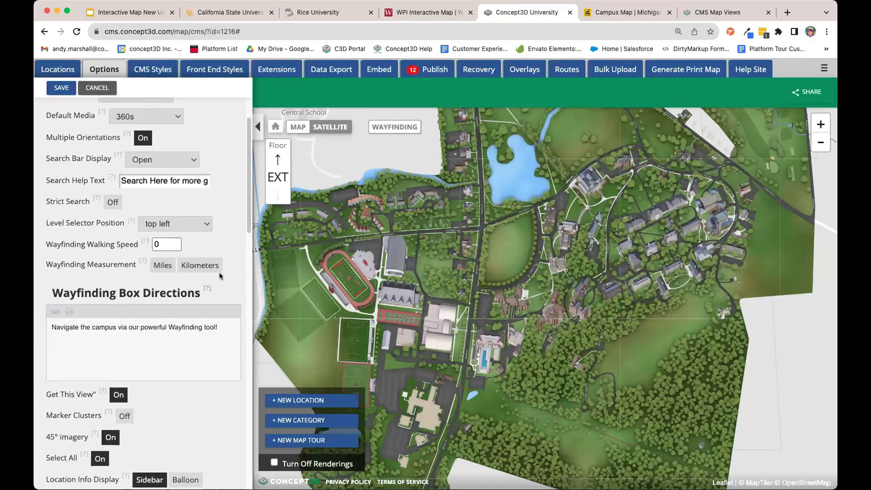
{"action": "scroll", "coordinate": [213, 322], "scroll_direction": "down", "scroll_amount": 5}
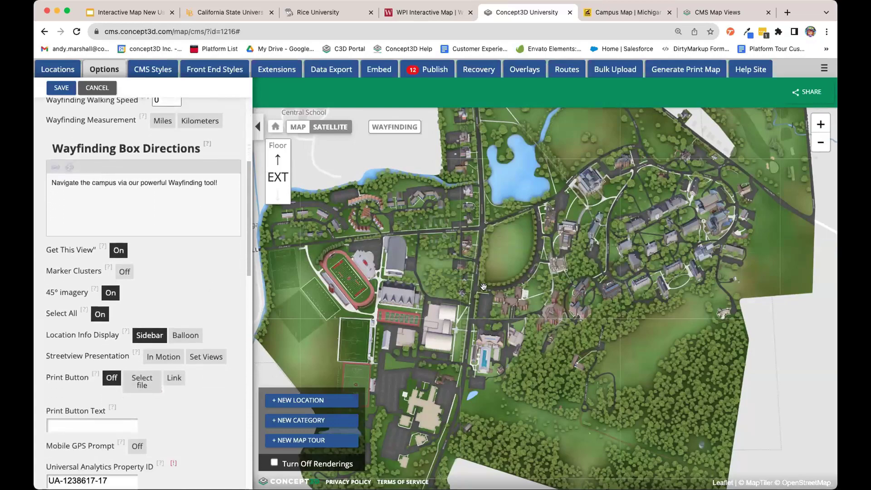
{"action": "scroll", "coordinate": [482, 288], "scroll_direction": "up", "scroll_amount": 2}
{"action": "scroll", "coordinate": [482, 288], "scroll_direction": "up", "scroll_amount": 2}
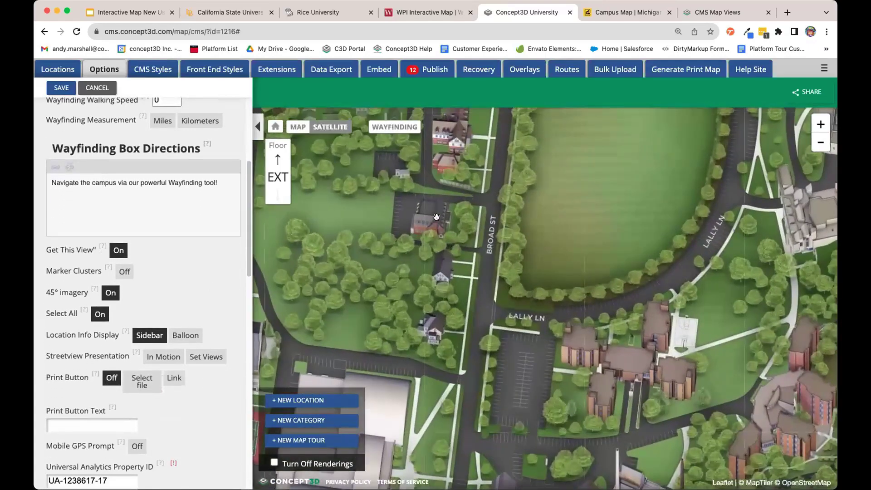
{"action": "left_click", "coordinate": [125, 271]}
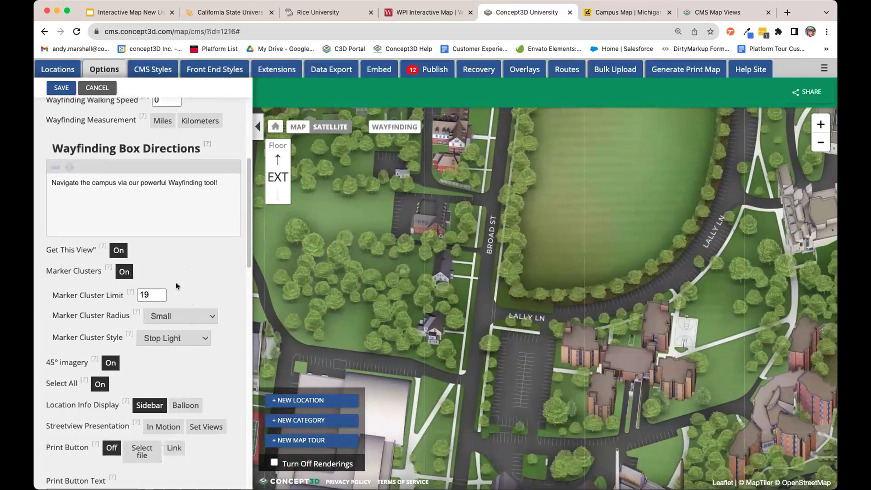
Step: Set the marker cluster limit to 20
{"action": "left_click", "coordinate": [158, 295]}
{"action": "left_click", "coordinate": [159, 297]}
{"action": "left_click", "coordinate": [159, 293]}
{"action": "left_click", "coordinate": [159, 297]}
{"action": "left_click", "coordinate": [159, 293]}
{"action": "left_click", "coordinate": [158, 293]}
{"action": "left_click", "coordinate": [160, 298]}
Step: Look through the available choices for marker cluster radius and marker cluster style
{"action": "left_click", "coordinate": [205, 318]}
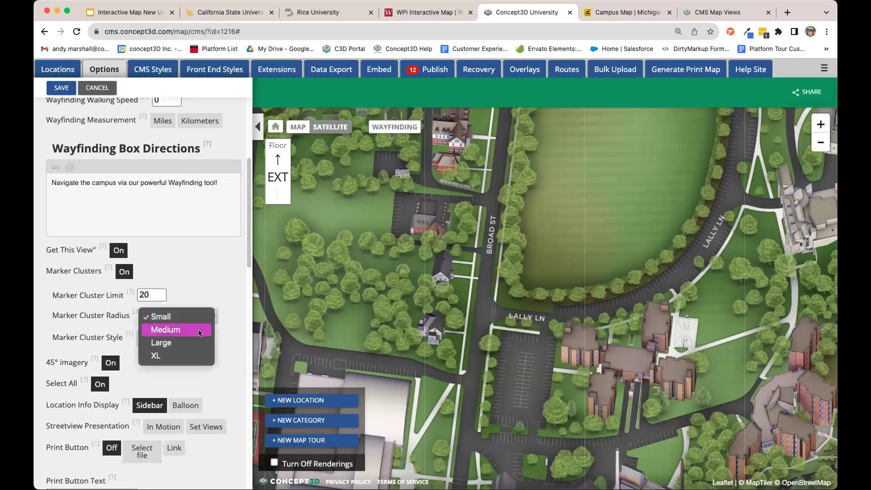
{"action": "left_click", "coordinate": [202, 299]}
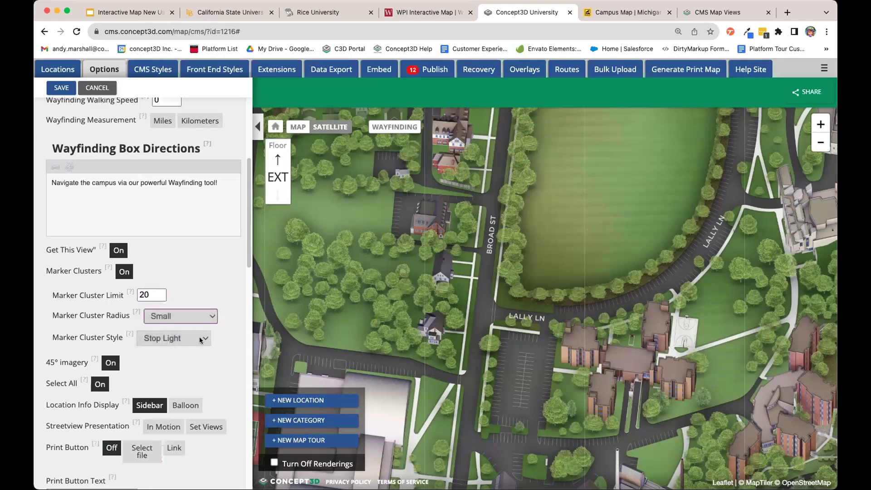
{"action": "left_click", "coordinate": [203, 340]}
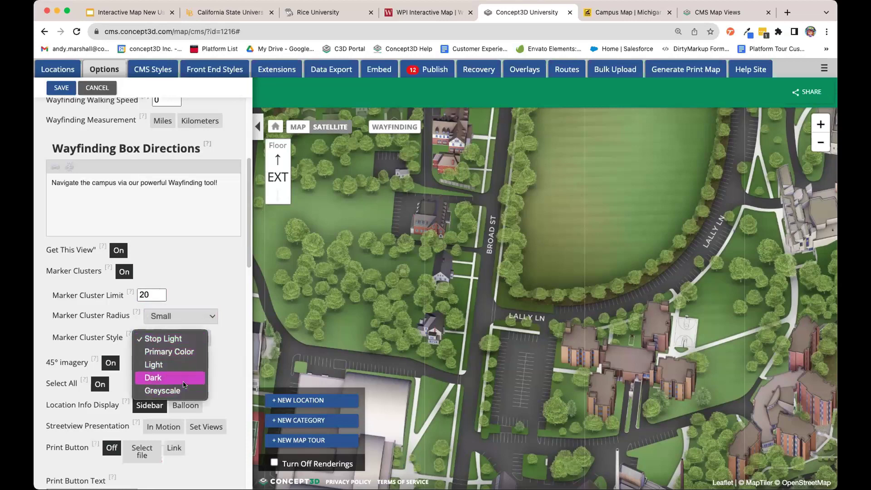
{"action": "left_click", "coordinate": [199, 301]}
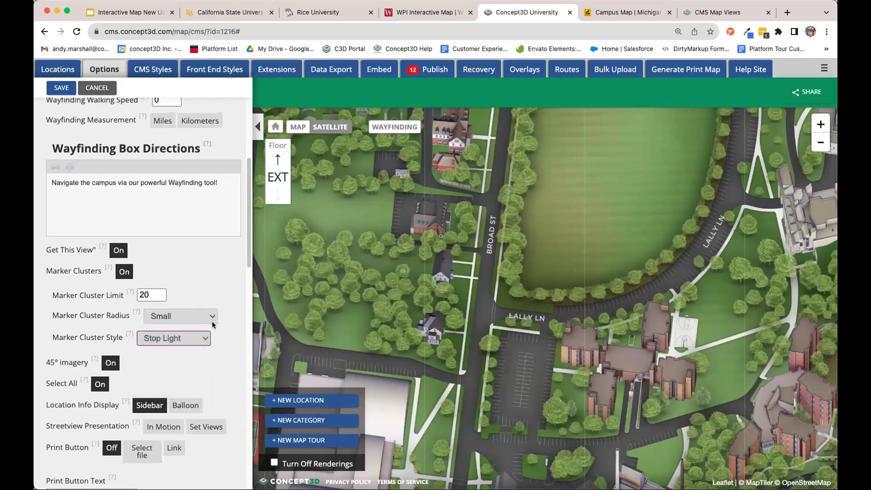
Step: Examine the remaining map options, including location info display, print button, GPS prompt, analytics IDs and pop-up root, and check the Universal Analytics notice
{"action": "scroll", "coordinate": [222, 290], "scroll_direction": "down", "scroll_amount": 5}
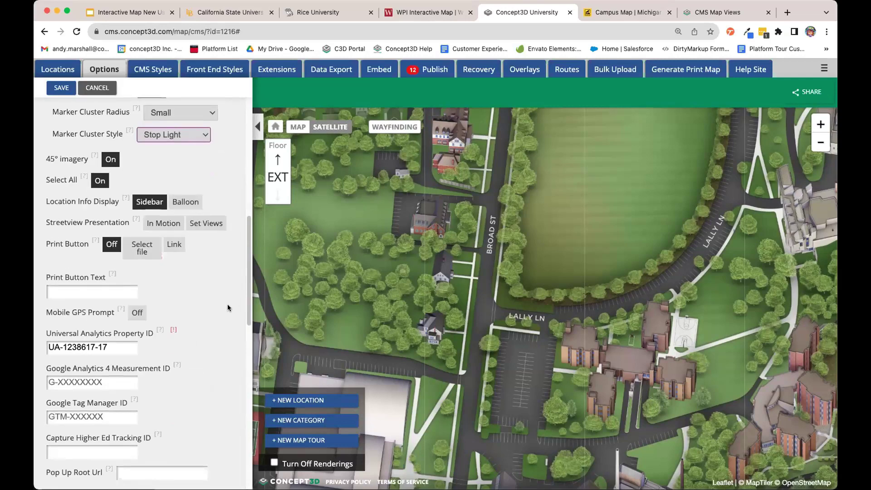
{"action": "scroll", "coordinate": [228, 308], "scroll_direction": "down", "scroll_amount": 1}
{"action": "scroll", "coordinate": [227, 308], "scroll_direction": "down", "scroll_amount": 2}
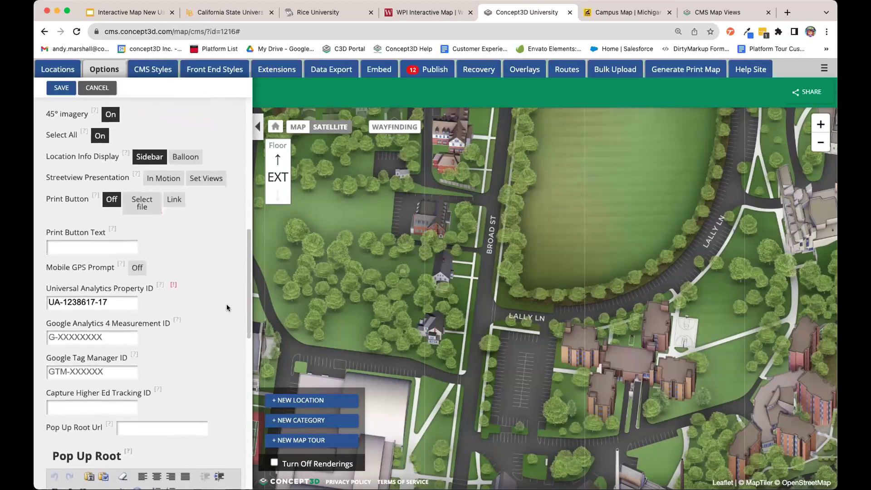
{"action": "scroll", "coordinate": [217, 313], "scroll_direction": "down", "scroll_amount": 1}
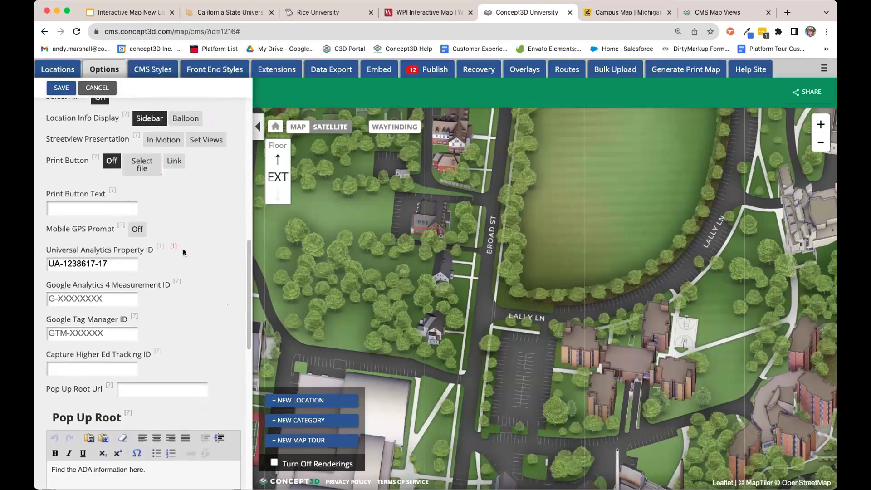
{"action": "mouse_move", "coordinate": [173, 245]}
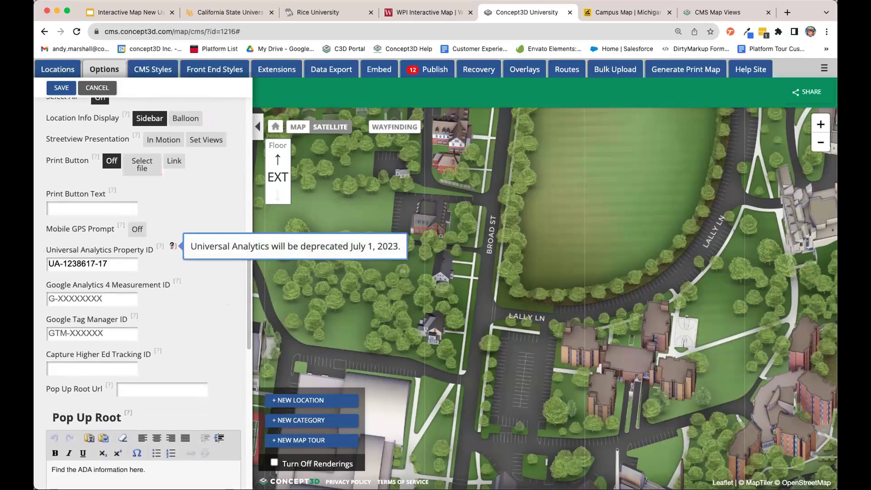
{"action": "scroll", "coordinate": [100, 308], "scroll_direction": "down", "scroll_amount": 1}
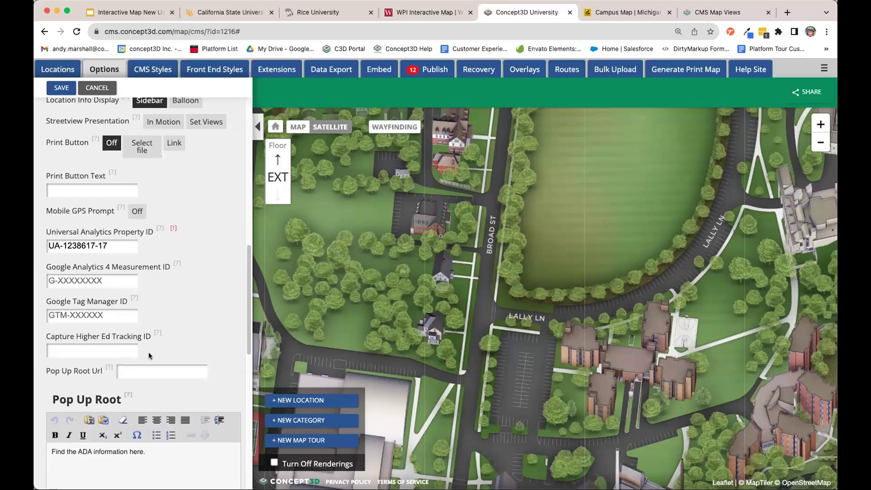
{"action": "scroll", "coordinate": [97, 326], "scroll_direction": "down", "scroll_amount": 1}
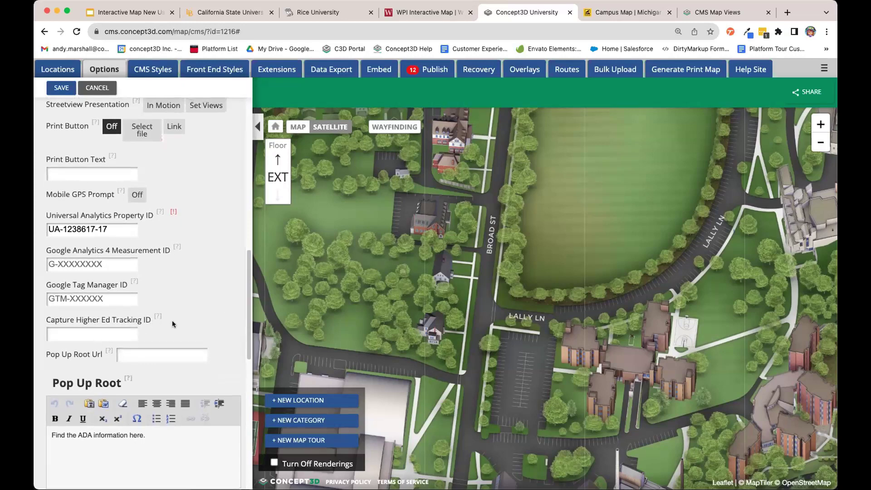
{"action": "scroll", "coordinate": [176, 345], "scroll_direction": "up", "scroll_amount": 20}
{"action": "scroll", "coordinate": [176, 345], "scroll_direction": "up", "scroll_amount": 1}
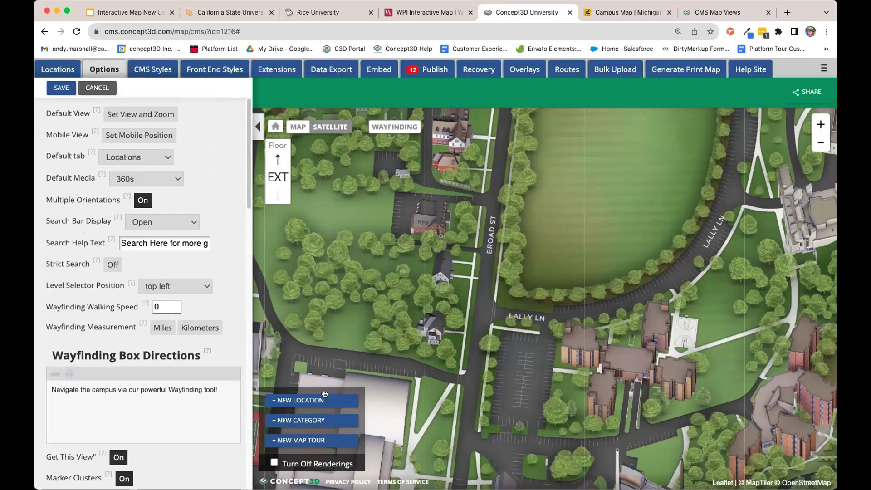
Step: Cancel the map options and start a new map tour, reviewing its display, schedule and stop settings
{"action": "scroll", "coordinate": [332, 290], "scroll_direction": "down", "scroll_amount": 2}
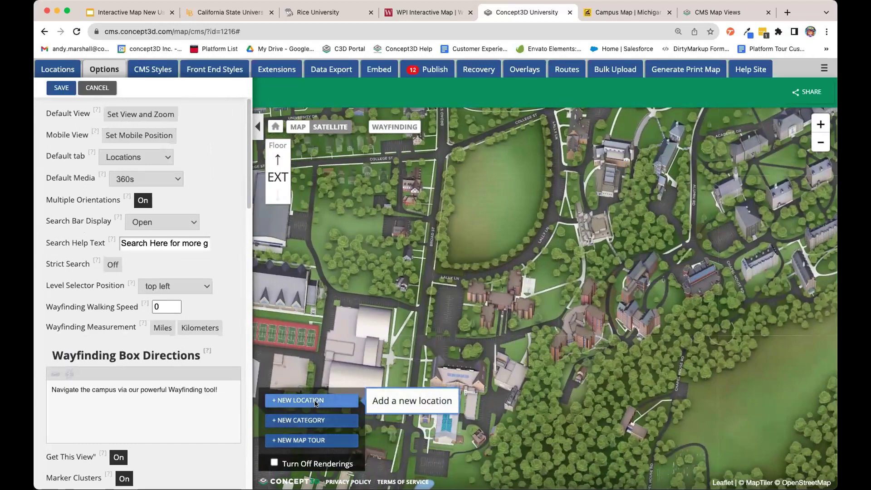
{"action": "left_click", "coordinate": [324, 438]}
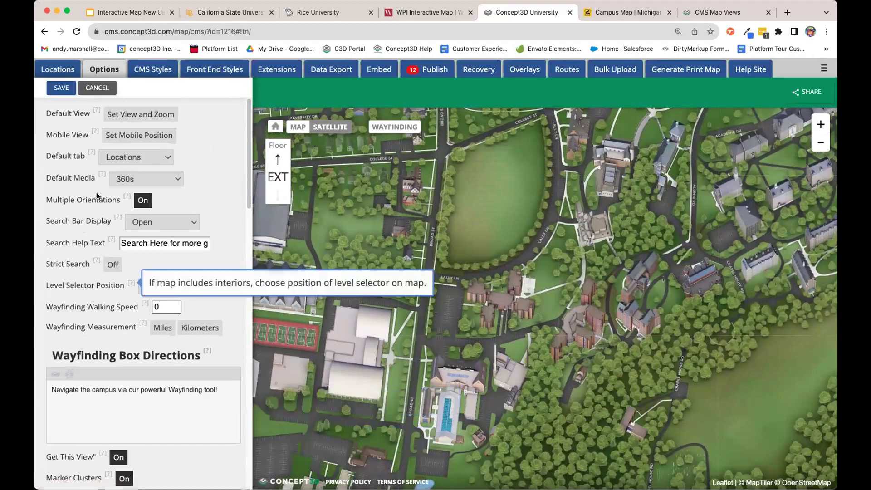
{"action": "left_click", "coordinate": [99, 89]}
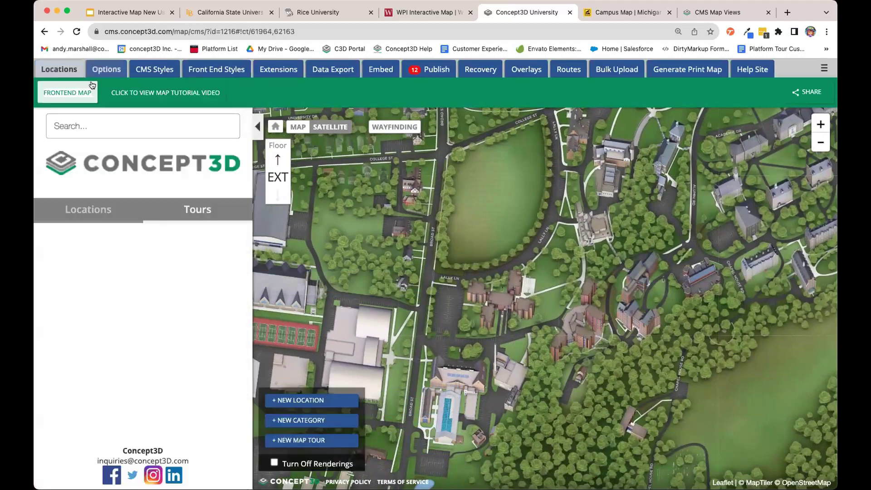
{"action": "left_click", "coordinate": [335, 440]}
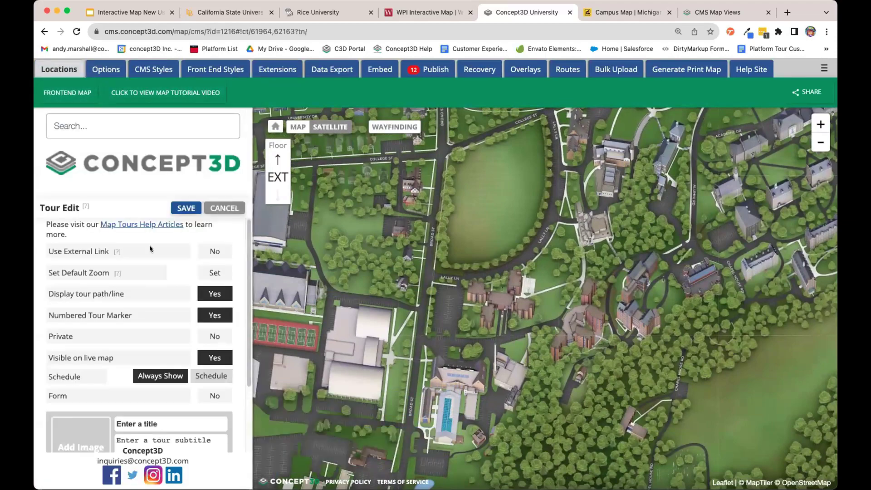
{"action": "left_click_drag", "start_coordinate": [247, 237], "coordinate": [244, 287]}
{"action": "scroll", "coordinate": [244, 287], "scroll_direction": "up", "scroll_amount": 3}
{"action": "scroll", "coordinate": [249, 262], "scroll_direction": "down", "scroll_amount": 4}
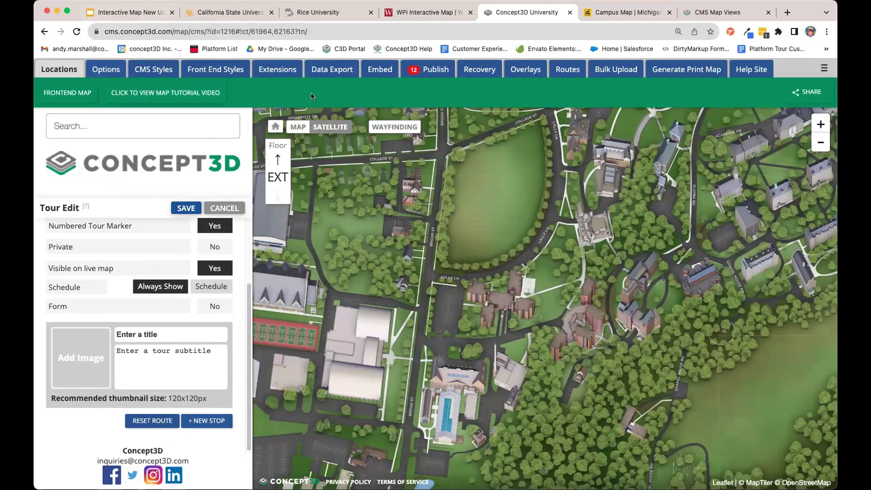
Step: Open the account profile page, view the CMS Map Views setup in the other browser tab, and return to the profile
{"action": "left_click", "coordinate": [823, 69]}
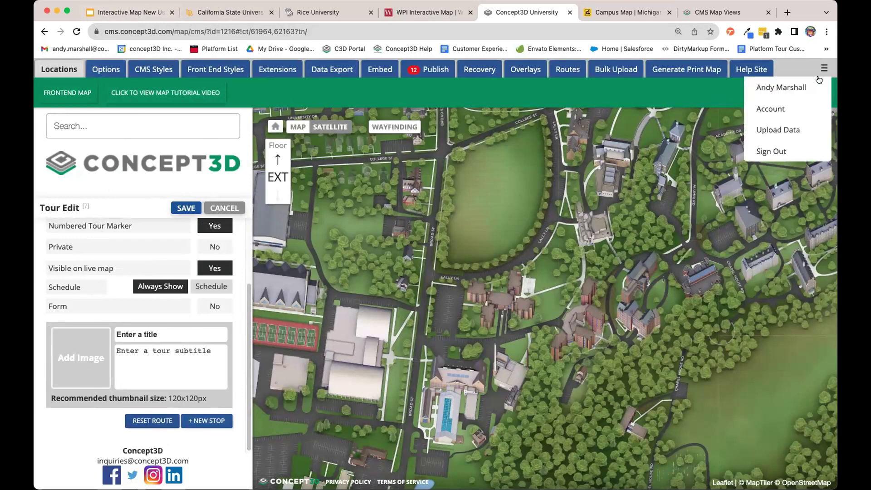
{"action": "left_click", "coordinate": [785, 110]}
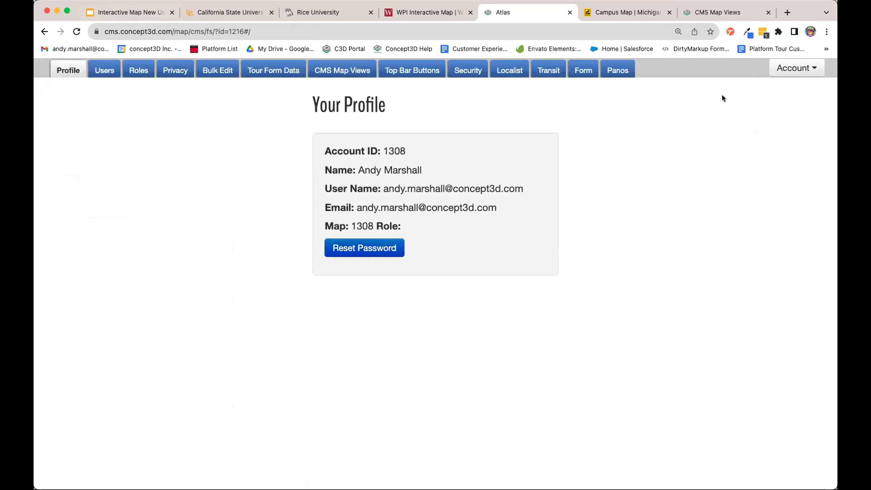
{"action": "left_click", "coordinate": [704, 12]}
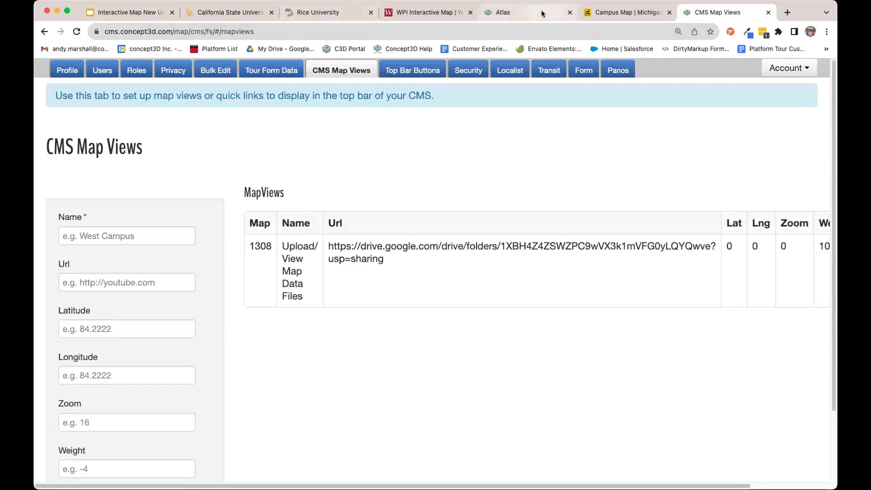
{"action": "left_click", "coordinate": [522, 12]}
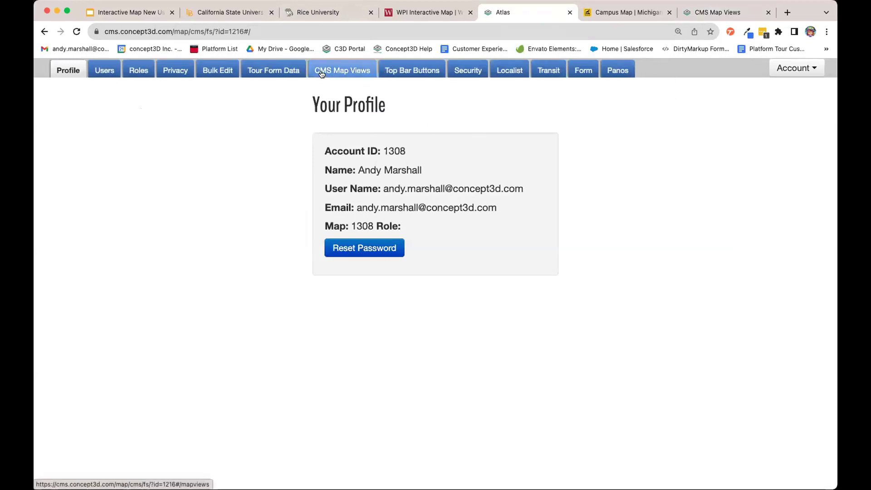
Step: View the CMS Map Views settings in both browser tabs and return to the Michigan Tech map's CMS
{"action": "left_click", "coordinate": [343, 72]}
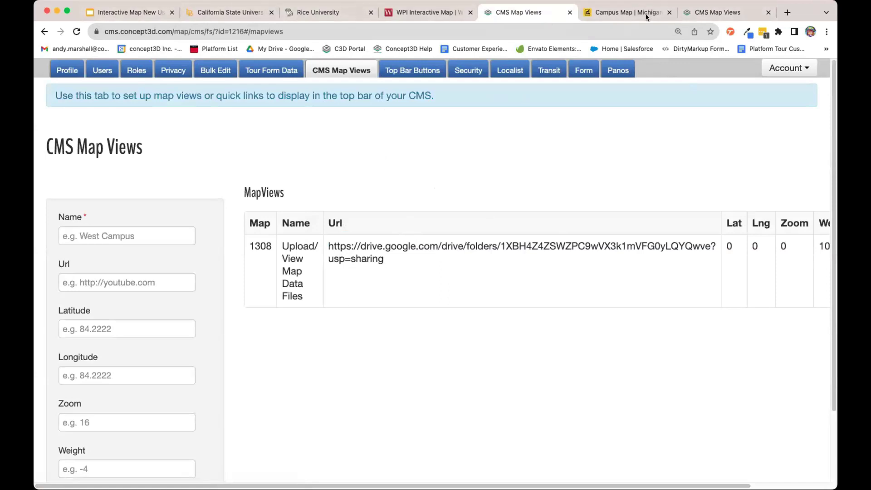
{"action": "left_click", "coordinate": [705, 16]}
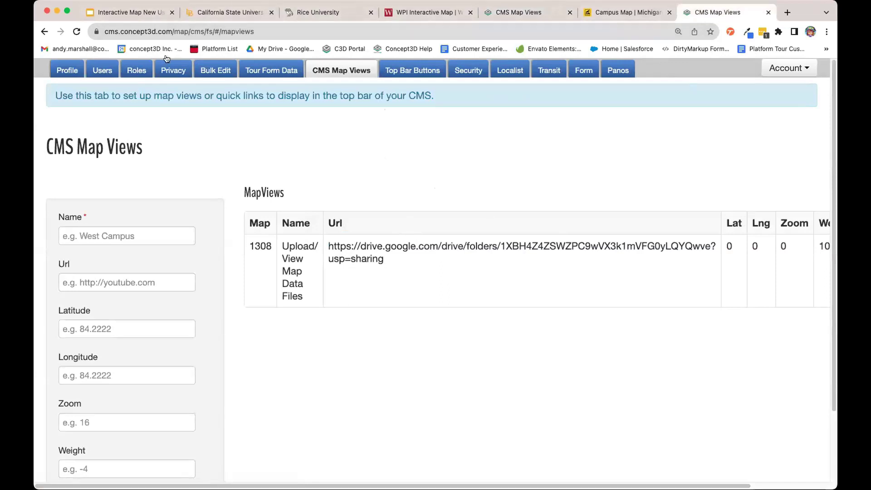
{"action": "left_click", "coordinate": [777, 68]}
{"action": "left_click", "coordinate": [746, 107]}
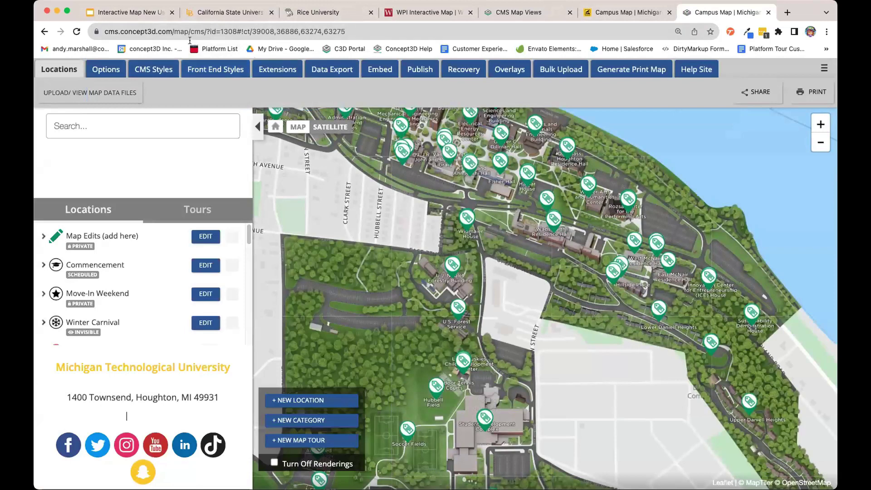
Step: Load the CMS for map ID 1216 and open its front-end map
{"action": "left_click_drag", "start_coordinate": [237, 31], "coordinate": [224, 30]}
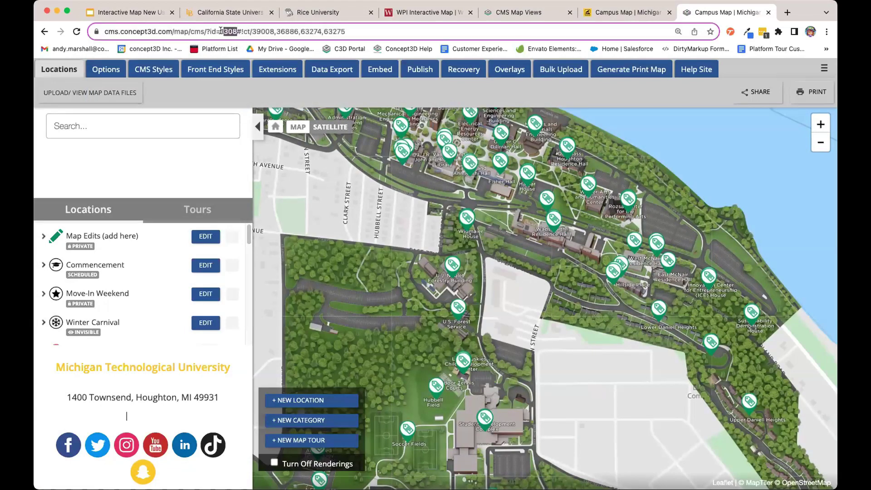
{"action": "type", "text": "216"}
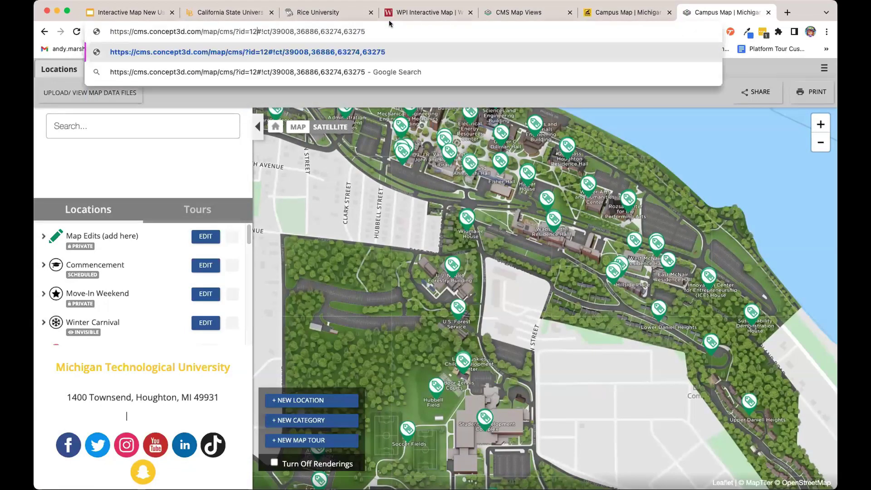
{"action": "key", "text": "Return"}
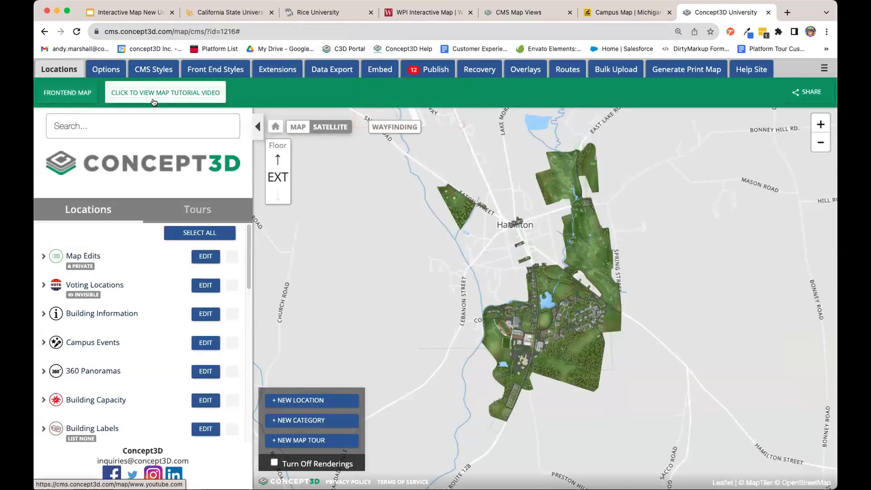
{"action": "left_click", "coordinate": [67, 92]}
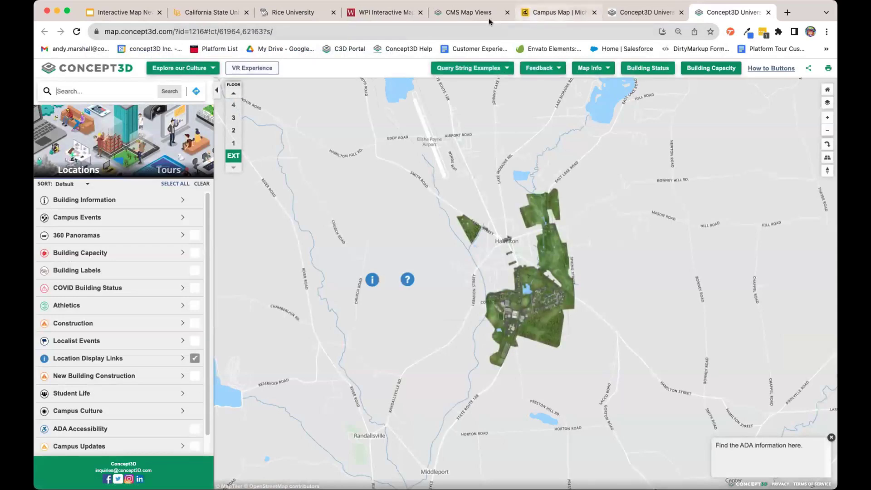
Step: Open the Top Bar Buttons settings in the account tab and review the groups and menu items
{"action": "left_click", "coordinate": [467, 12]}
{"action": "left_click", "coordinate": [408, 73]}
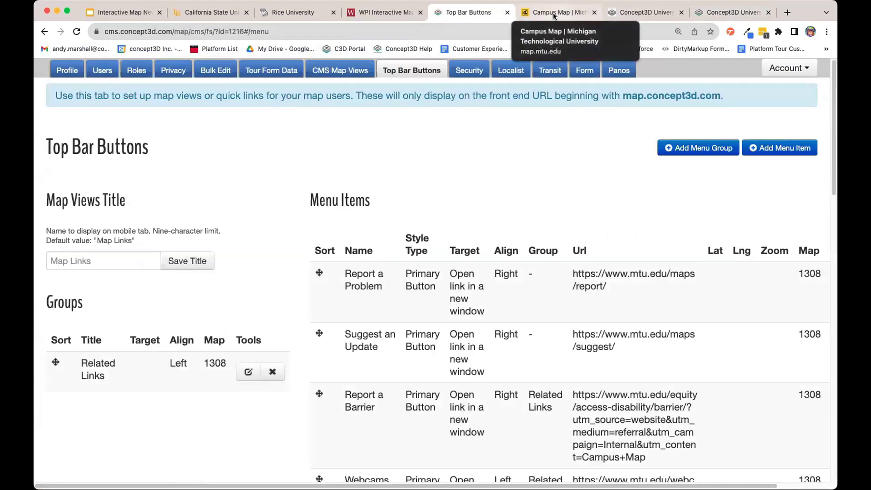
{"action": "scroll", "coordinate": [94, 357], "scroll_direction": "down", "scroll_amount": 1}
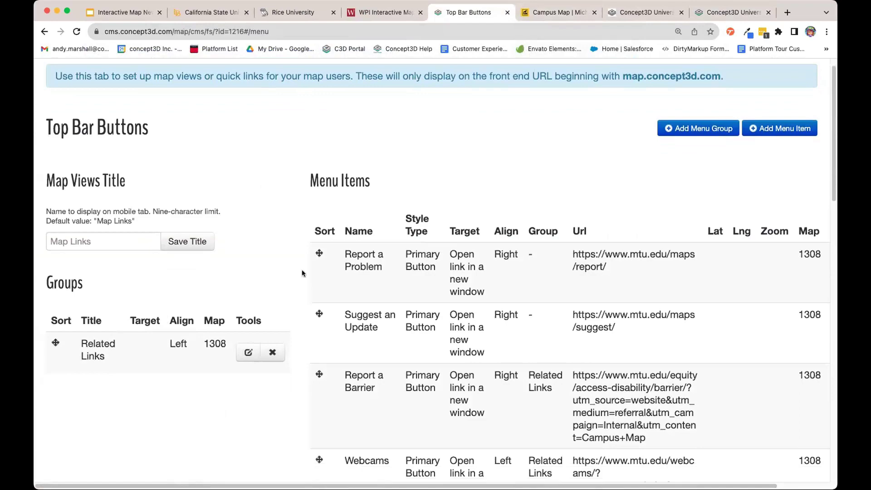
{"action": "scroll", "coordinate": [415, 270], "scroll_direction": "down", "scroll_amount": 15}
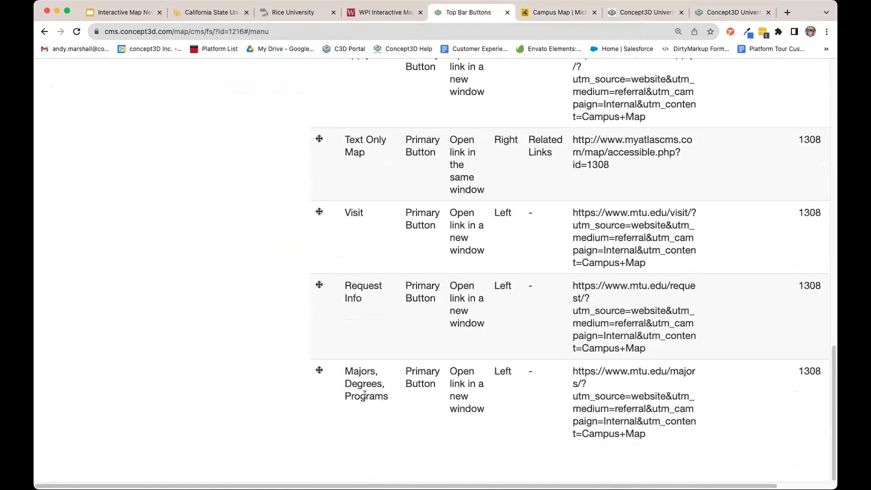
{"action": "scroll", "coordinate": [365, 393], "scroll_direction": "up", "scroll_amount": 10}
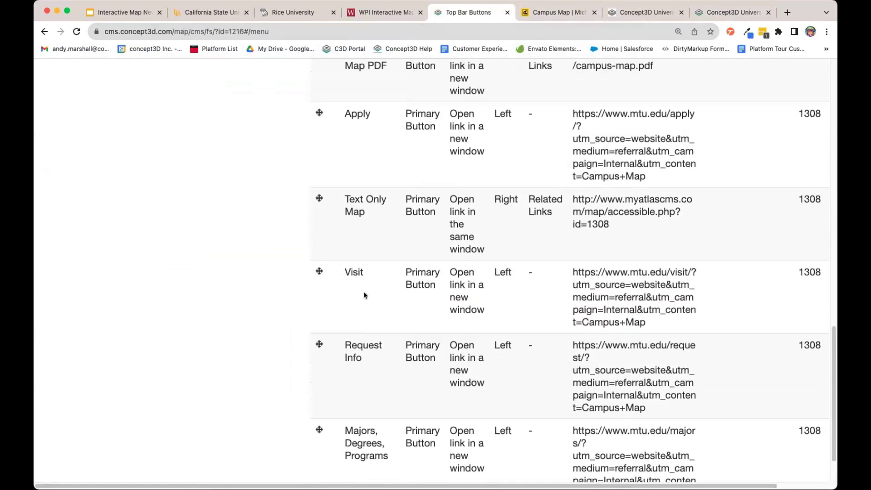
Step: Switch to the Michigan Tech campus map, view the entries under Related Links and collapse the list
{"action": "left_click", "coordinate": [532, 11]}
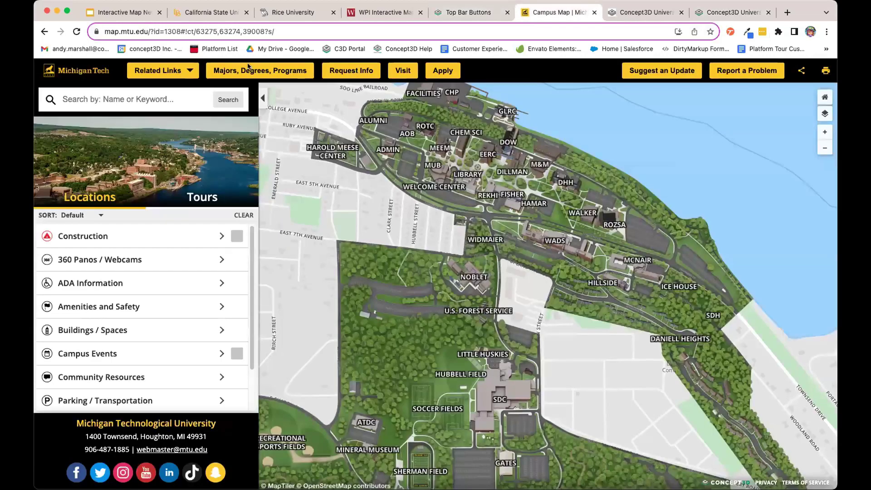
{"action": "left_click", "coordinate": [190, 73]}
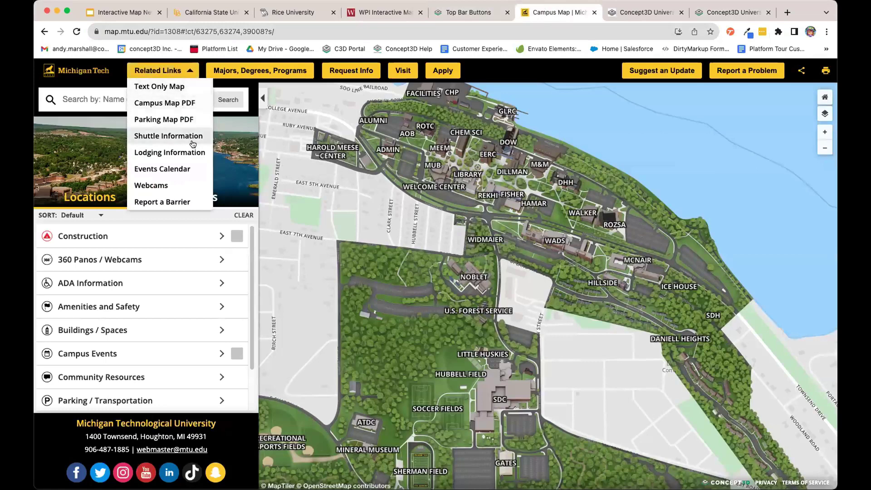
{"action": "left_click", "coordinate": [180, 71]}
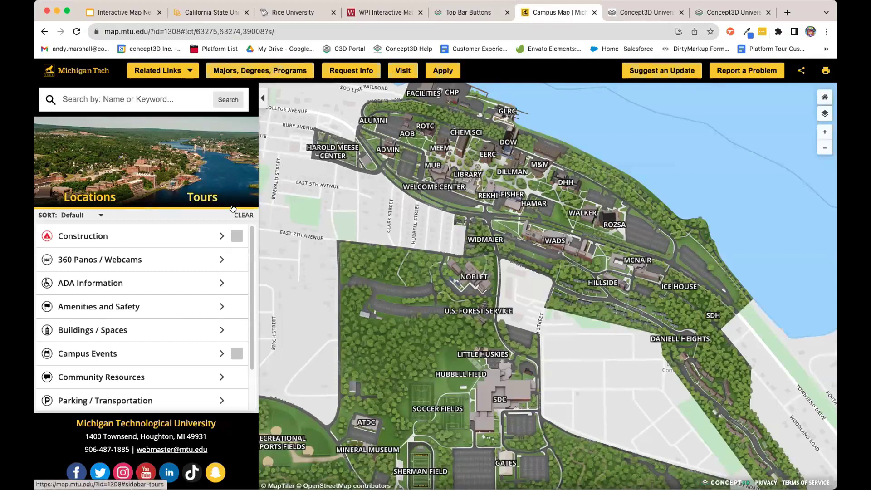
{"action": "left_click_drag", "start_coordinate": [384, 223], "coordinate": [383, 223]}
{"action": "scroll", "coordinate": [383, 222], "scroll_direction": "down", "scroll_amount": 3}
{"action": "scroll", "coordinate": [407, 282], "scroll_direction": "up", "scroll_amount": 3}
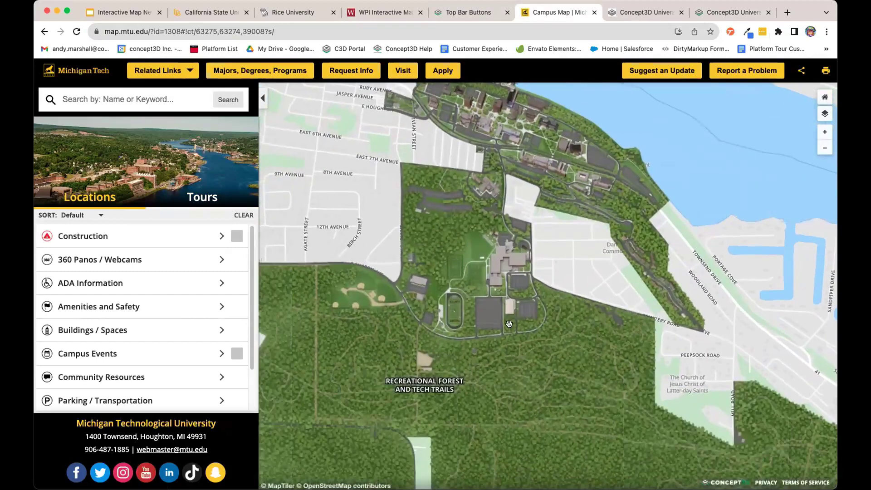
{"action": "scroll", "coordinate": [407, 283], "scroll_direction": "down", "scroll_amount": 2}
{"action": "scroll", "coordinate": [504, 255], "scroll_direction": "up", "scroll_amount": 2}
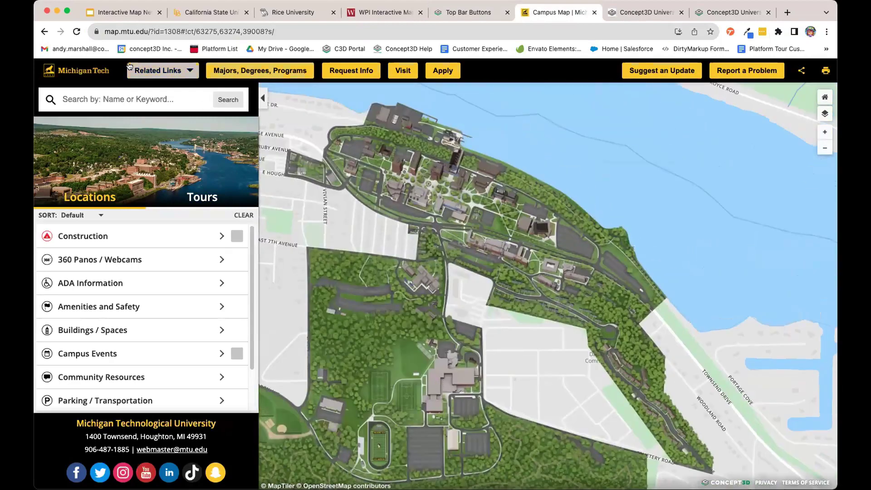
Step: Switch to the California State University Long Beach map and view its Locations categories and Tours list
{"action": "left_click", "coordinate": [190, 13]}
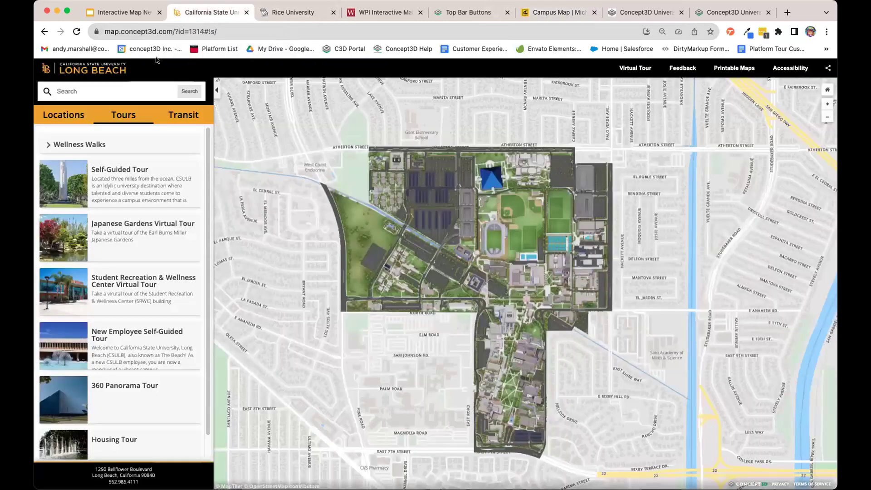
{"action": "left_click", "coordinate": [63, 111]}
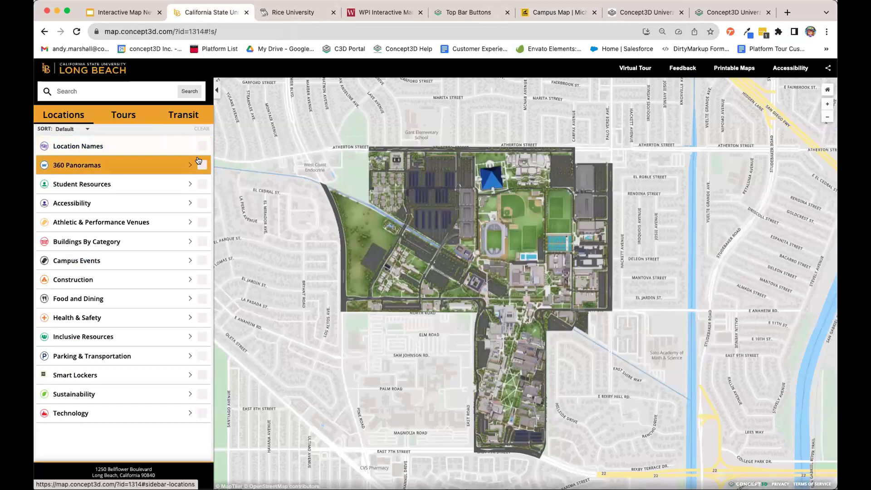
{"action": "left_click", "coordinate": [123, 114]}
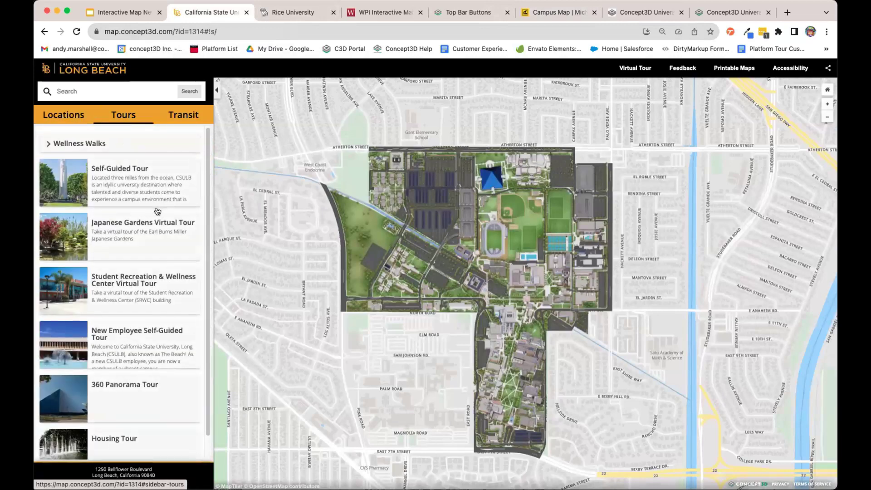
{"action": "scroll", "coordinate": [156, 295], "scroll_direction": "down", "scroll_amount": 1}
{"action": "scroll", "coordinate": [160, 247], "scroll_direction": "up", "scroll_amount": 1}
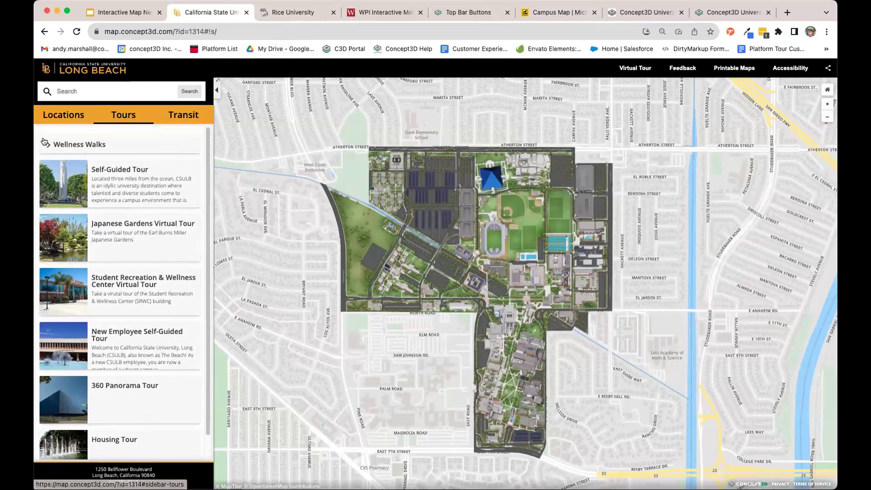
Step: Expand the Wellness Walks tour group and look through its walking routes and the tours below
{"action": "left_click", "coordinate": [83, 146]}
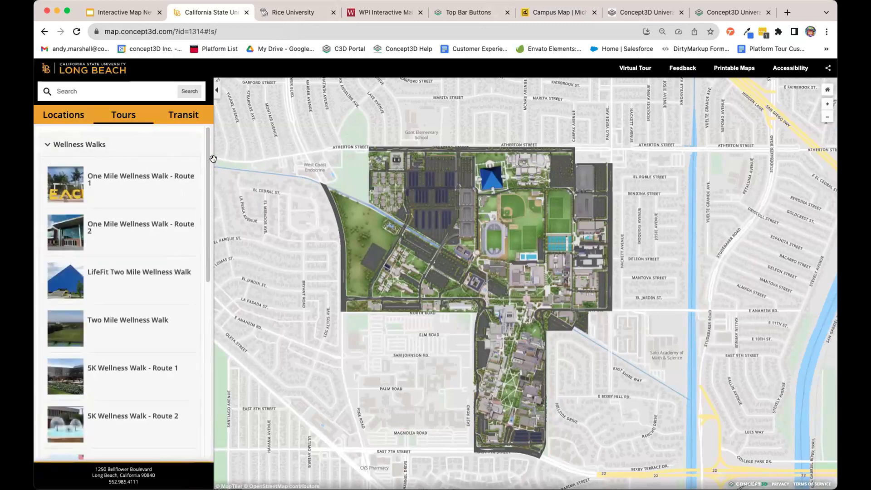
{"action": "scroll", "coordinate": [206, 173], "scroll_direction": "down", "scroll_amount": 4}
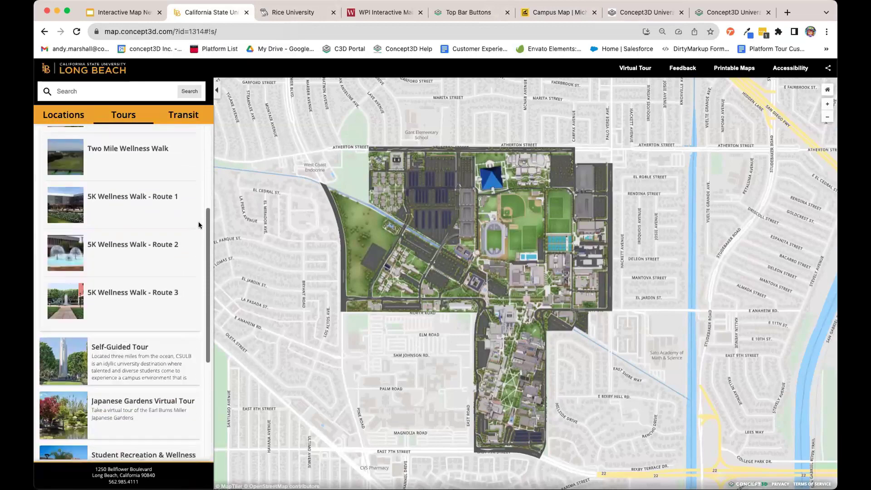
{"action": "scroll", "coordinate": [200, 237], "scroll_direction": "down", "scroll_amount": 2}
{"action": "scroll", "coordinate": [196, 278], "scroll_direction": "up", "scroll_amount": 6}
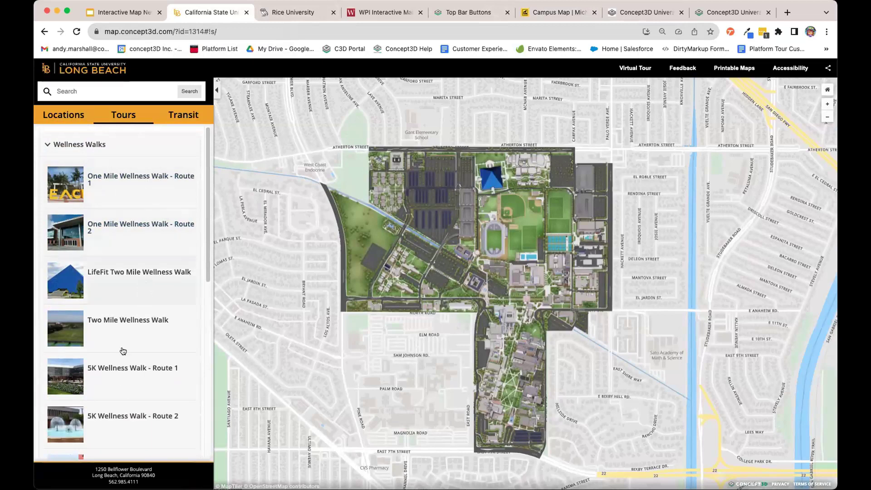
{"action": "scroll", "coordinate": [170, 293], "scroll_direction": "down", "scroll_amount": 2}
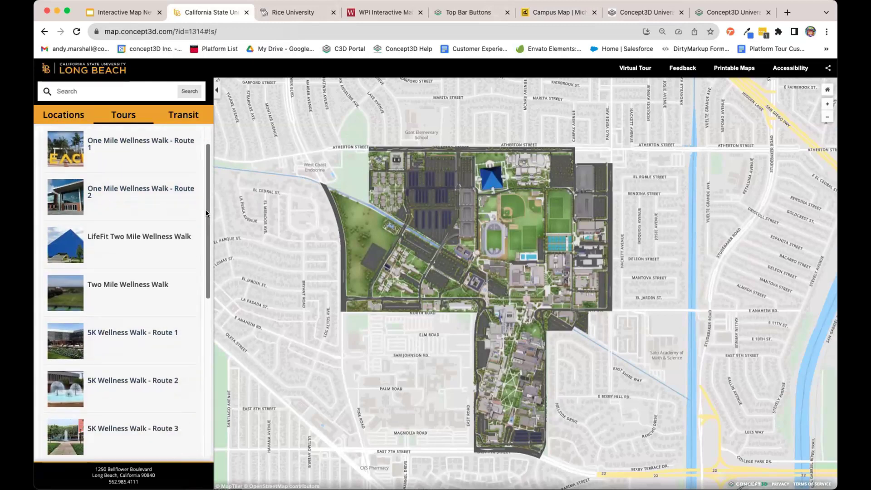
Step: Preview the start and end stops of the Two Mile Wellness Walk and exit the tour
{"action": "left_click", "coordinate": [115, 292]}
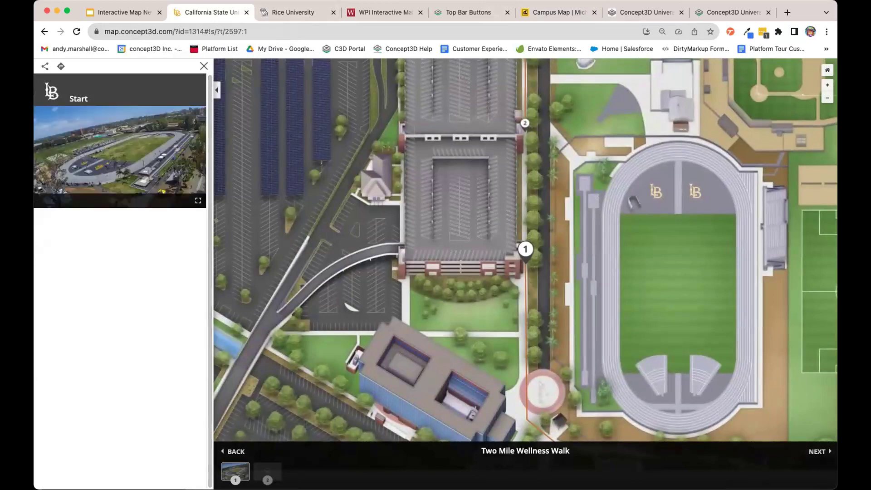
{"action": "left_click", "coordinate": [264, 473]}
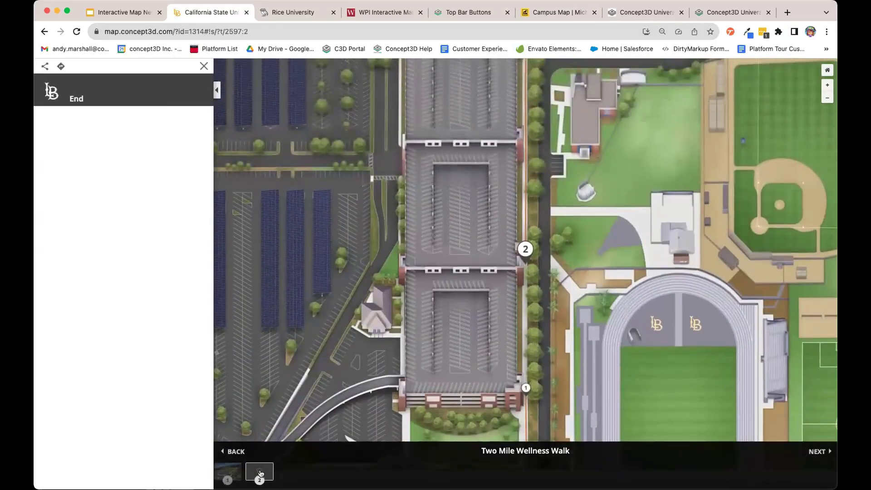
{"action": "left_click", "coordinate": [232, 471]}
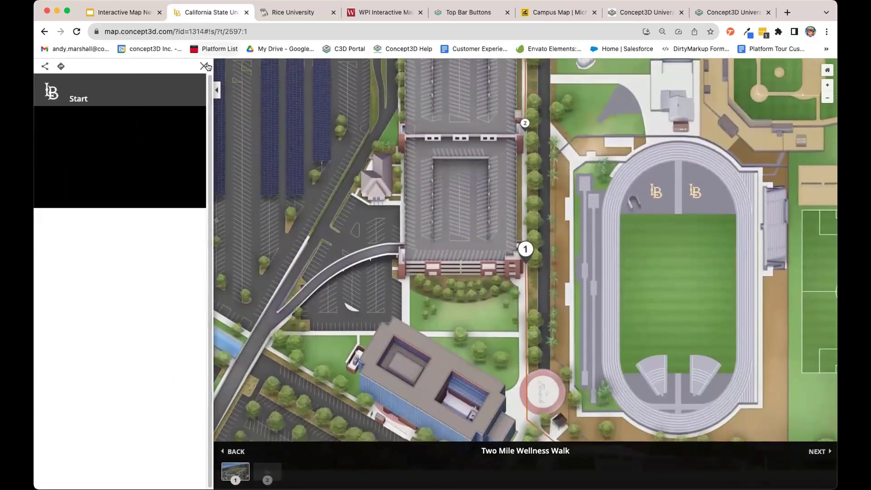
{"action": "left_click", "coordinate": [204, 66]}
{"action": "left_click", "coordinate": [416, 280]}
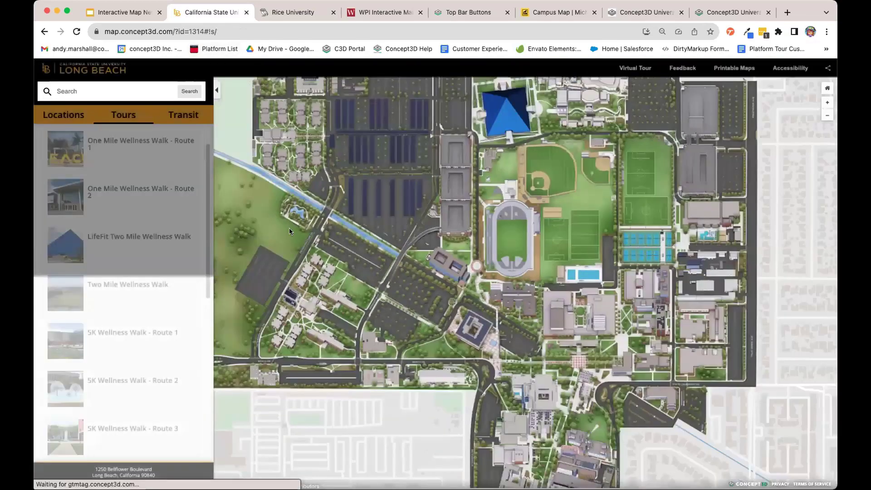
Step: Preview the start and end stops of 5K Wellness Walk - Route 1 and exit the tour
{"action": "left_click", "coordinate": [123, 336]}
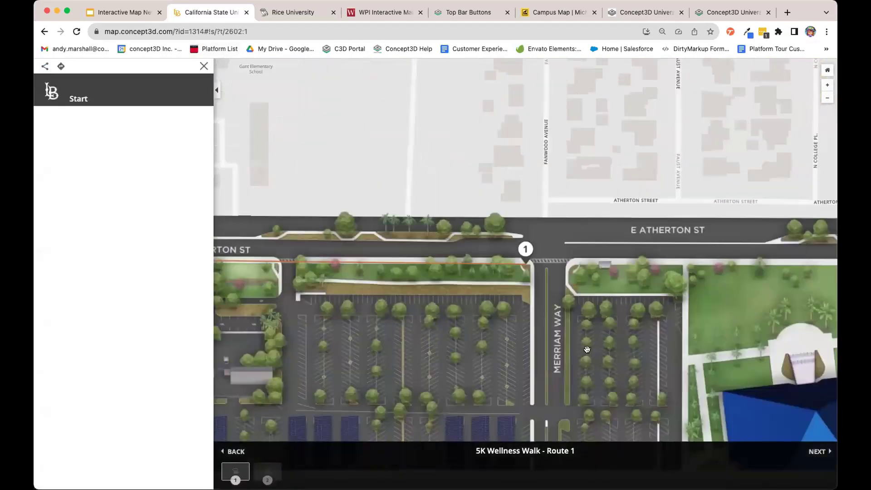
{"action": "left_click", "coordinate": [269, 472]}
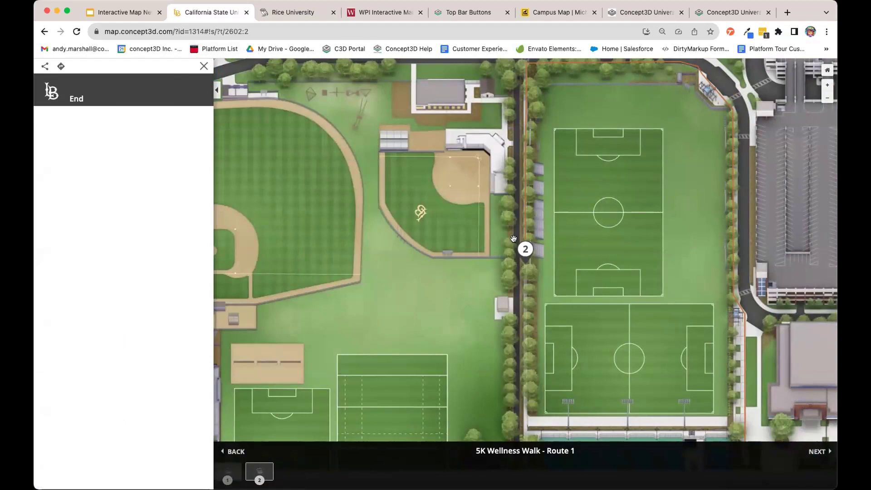
{"action": "left_click", "coordinate": [204, 67]}
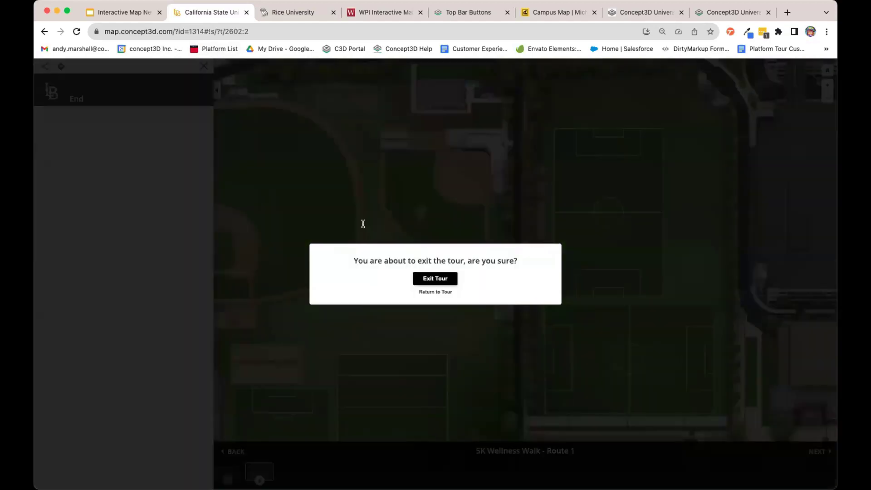
{"action": "left_click", "coordinate": [433, 279]}
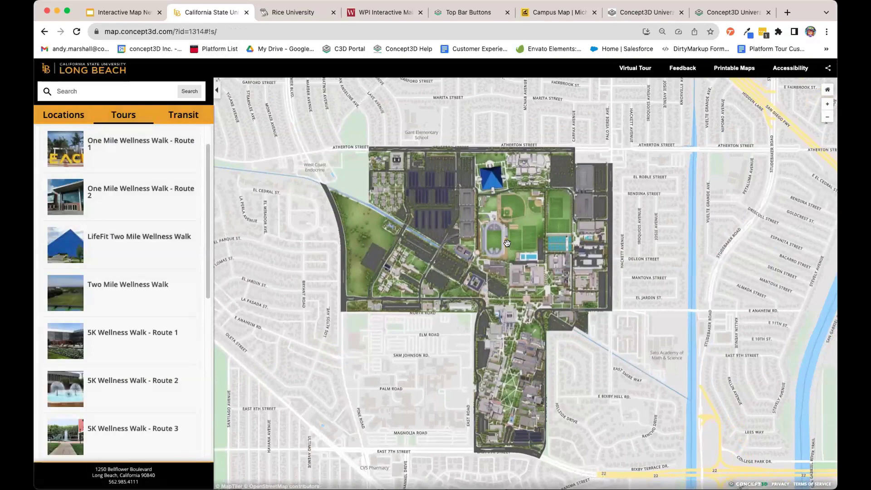
Step: Switch to the Rice University map, view its full category list and reopen the Parking category
{"action": "left_click", "coordinate": [279, 12]}
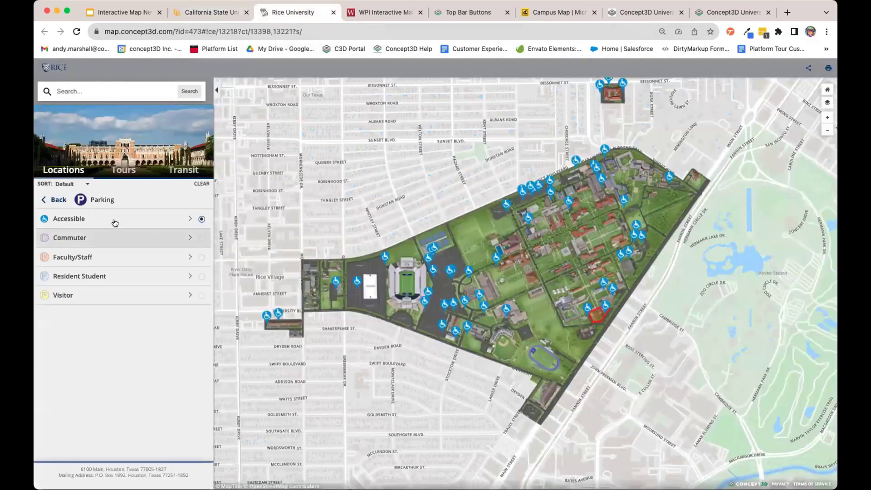
{"action": "left_click", "coordinate": [59, 201]}
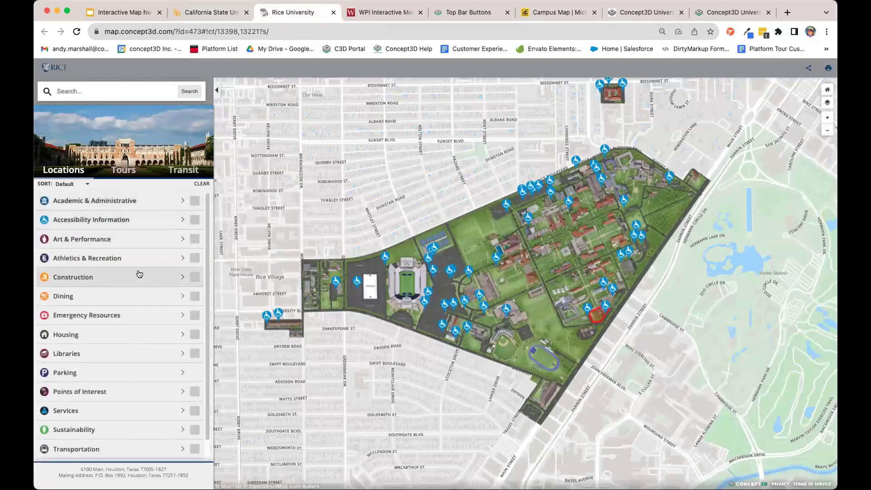
{"action": "left_click", "coordinate": [123, 373]}
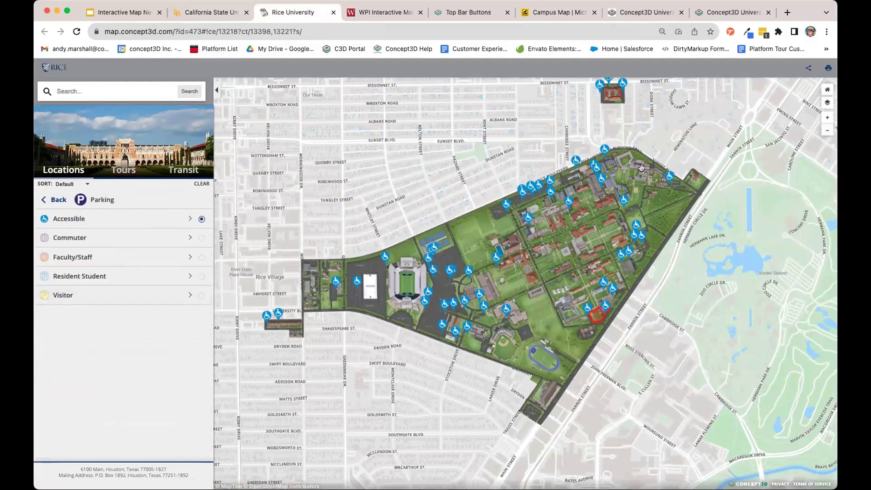
Step: Show the Commuter, Faculty/Staff, Resident Student and Visitor parking on the Rice map in turn, and return to Commuter
{"action": "left_click", "coordinate": [202, 238]}
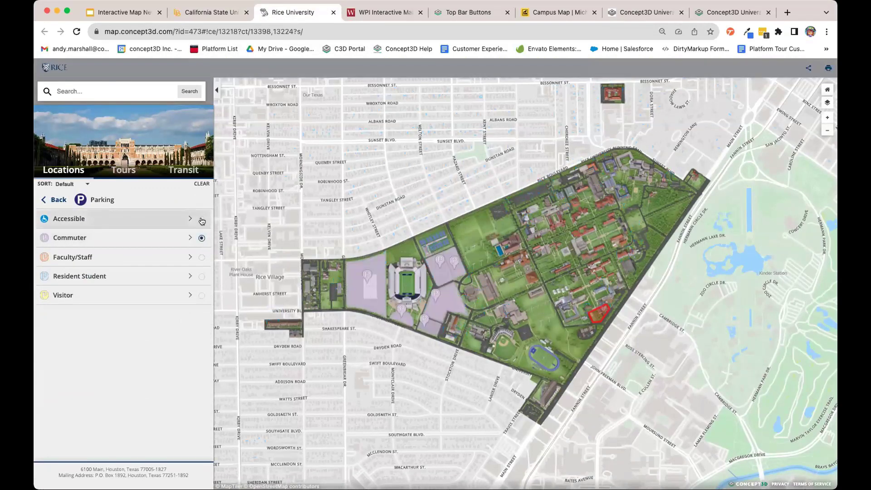
{"action": "left_click", "coordinate": [199, 257]}
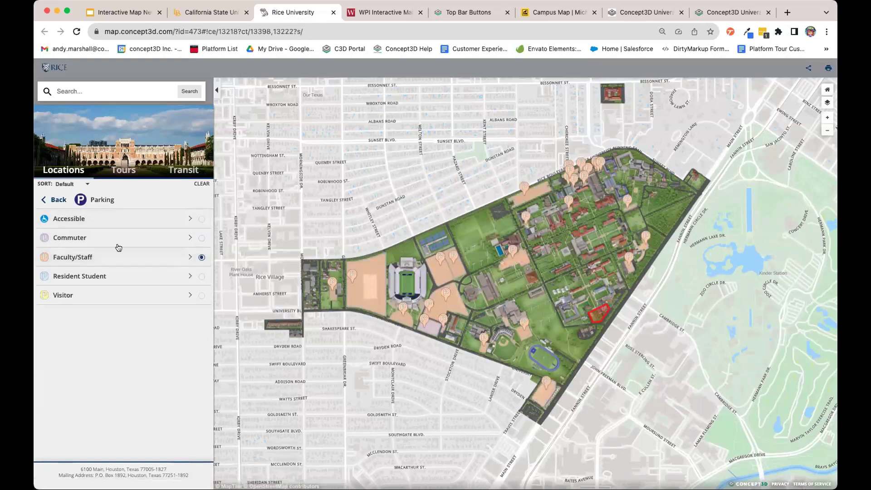
{"action": "left_click", "coordinate": [202, 278]}
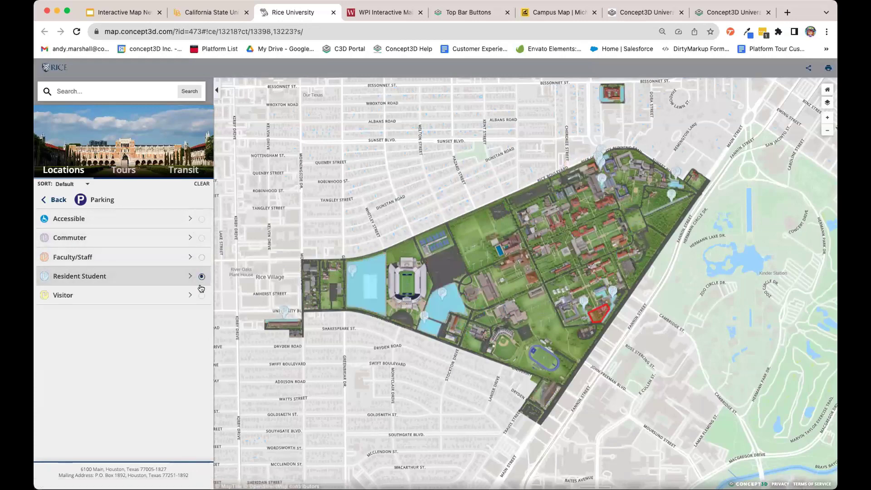
{"action": "left_click", "coordinate": [203, 301]}
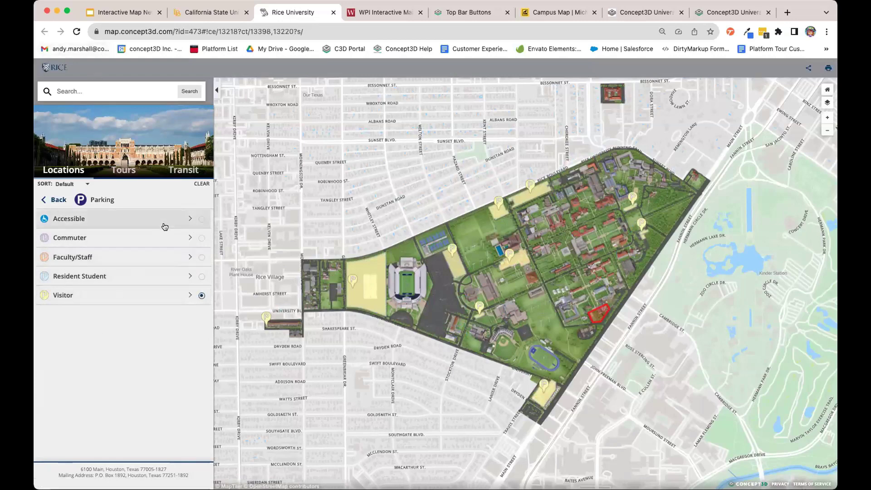
{"action": "left_click", "coordinate": [202, 238]}
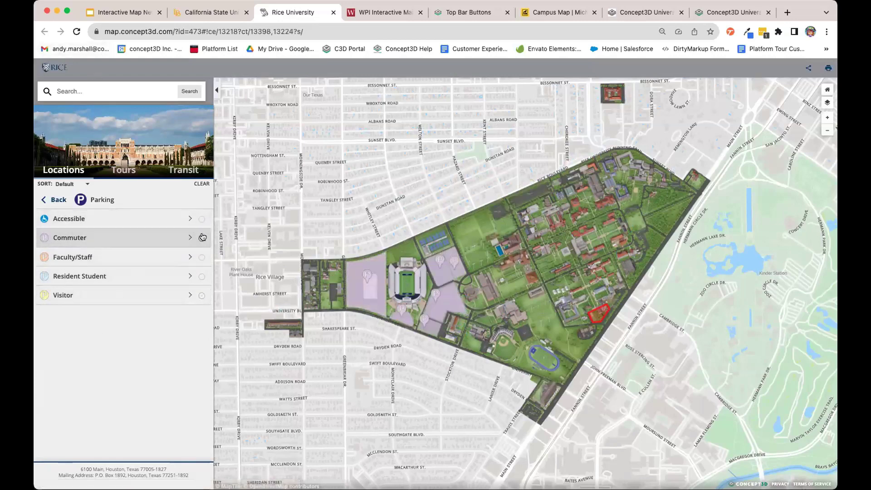
Step: Switch to the WPI map, preview the Bartlett Center 360 panorama from its campus marker and close it
{"action": "left_click", "coordinate": [380, 13]}
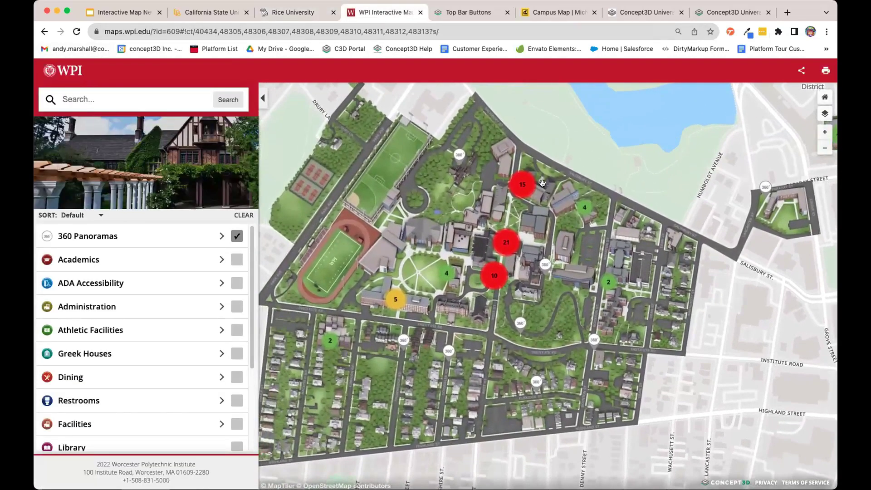
{"action": "scroll", "coordinate": [516, 273], "scroll_direction": "up", "scroll_amount": 3}
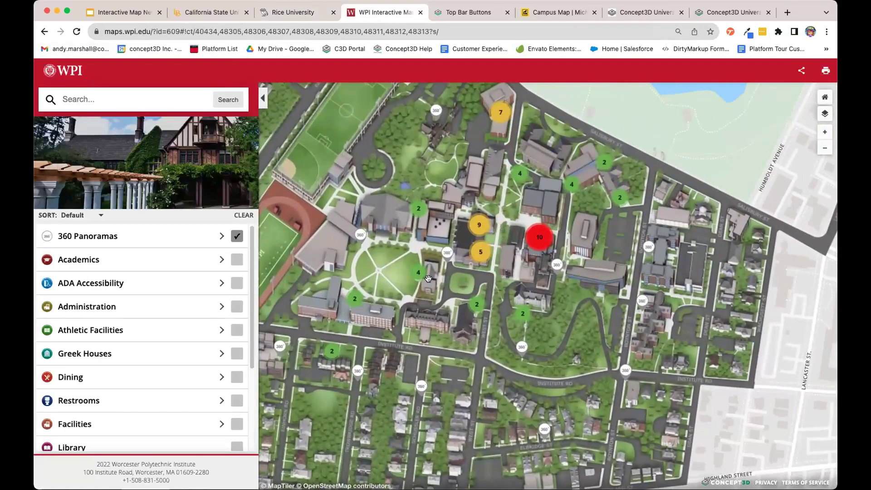
{"action": "scroll", "coordinate": [451, 298], "scroll_direction": "up", "scroll_amount": 3}
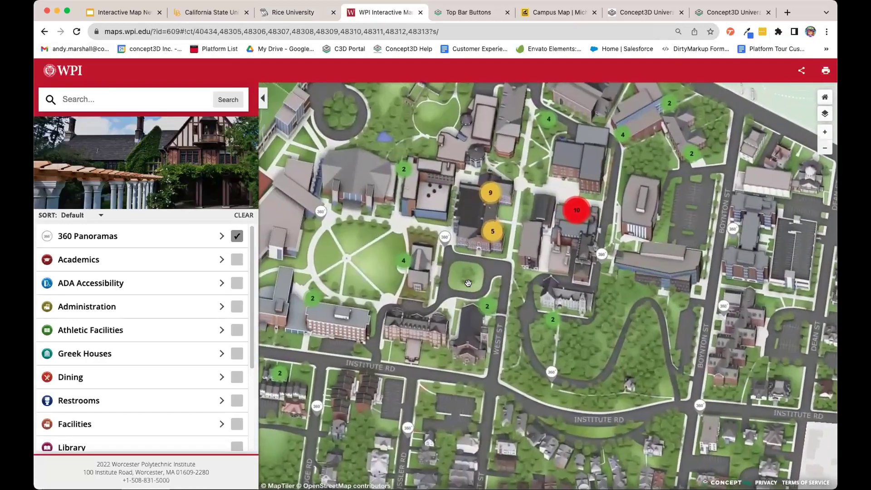
{"action": "scroll", "coordinate": [467, 312], "scroll_direction": "up", "scroll_amount": 3}
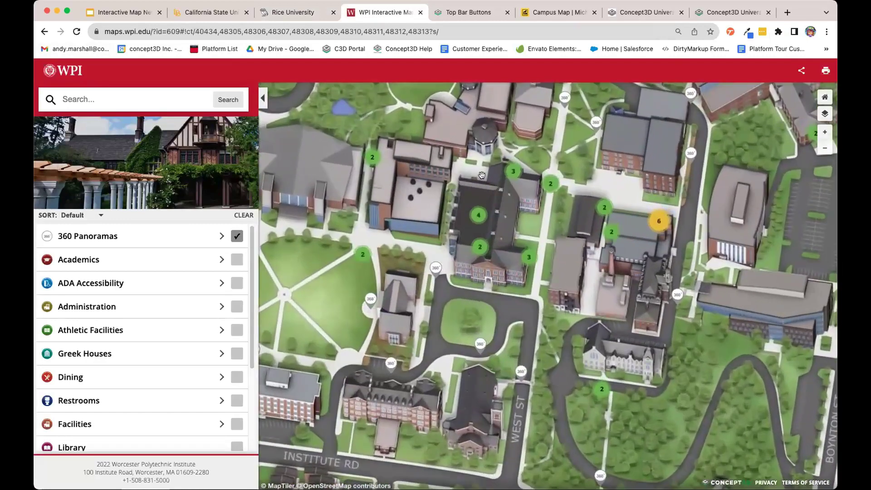
{"action": "scroll", "coordinate": [498, 299], "scroll_direction": "up", "scroll_amount": 2}
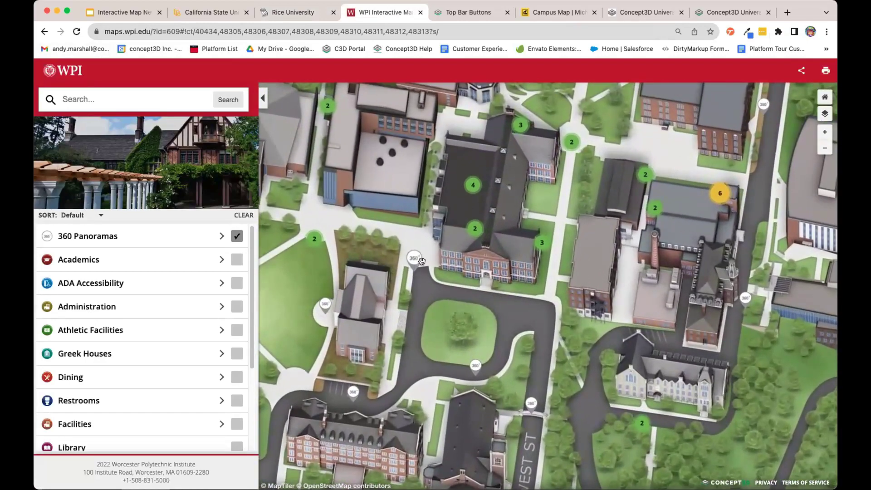
{"action": "left_click", "coordinate": [413, 255]}
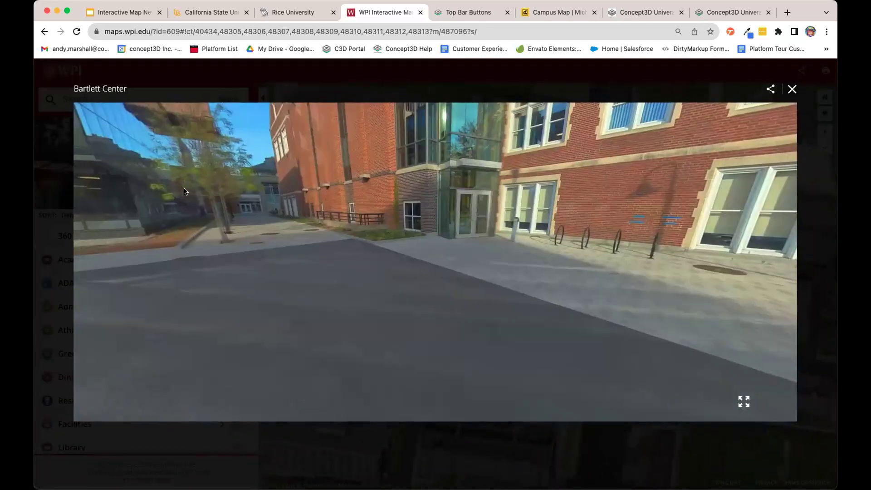
{"action": "left_click", "coordinate": [792, 89]}
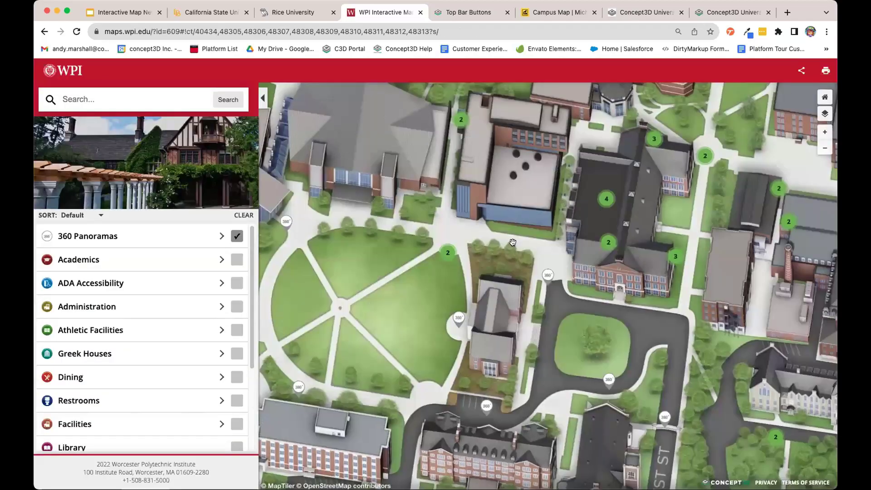
Step: Examine how the 360 Panoramas markers separate and cluster between a close view and the whole WPI campus
{"action": "scroll", "coordinate": [512, 244], "scroll_direction": "up", "scroll_amount": 3}
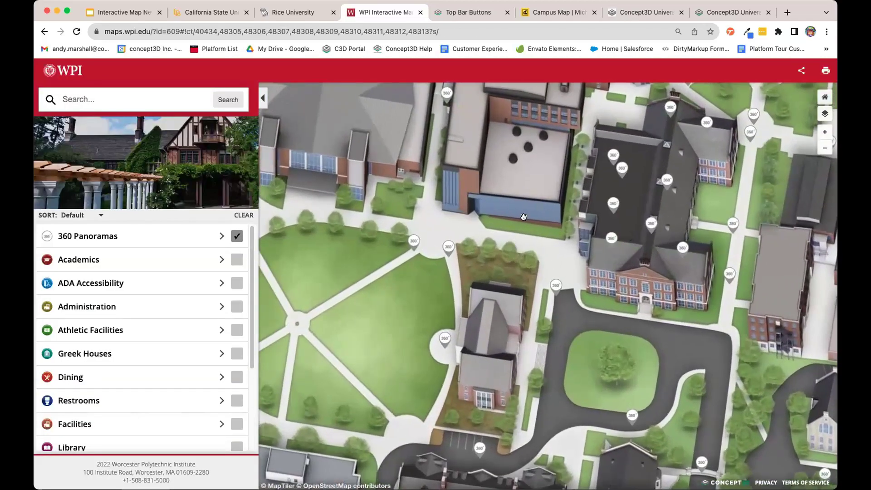
{"action": "scroll", "coordinate": [512, 226], "scroll_direction": "down", "scroll_amount": 2}
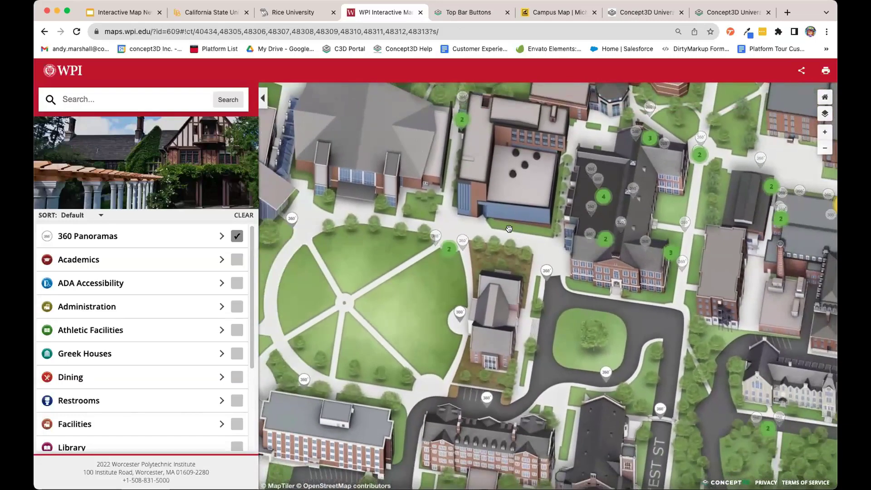
{"action": "scroll", "coordinate": [505, 229], "scroll_direction": "down", "scroll_amount": 4}
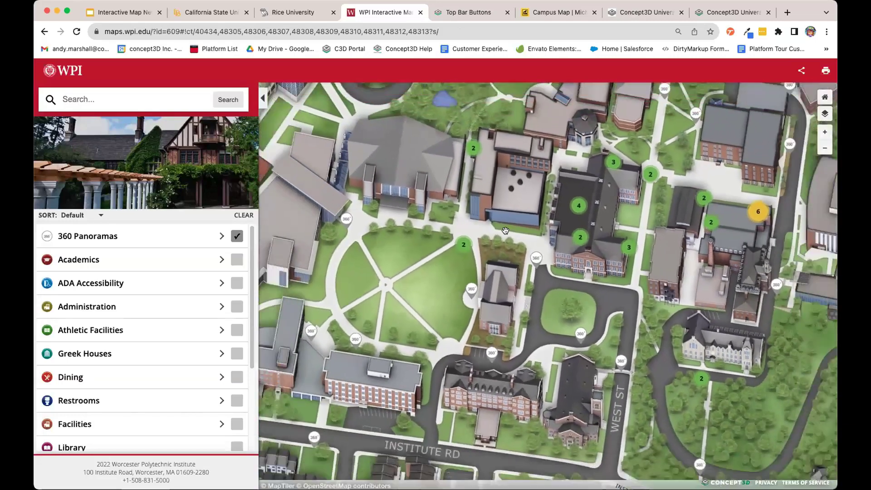
{"action": "scroll", "coordinate": [504, 230], "scroll_direction": "down", "scroll_amount": 3}
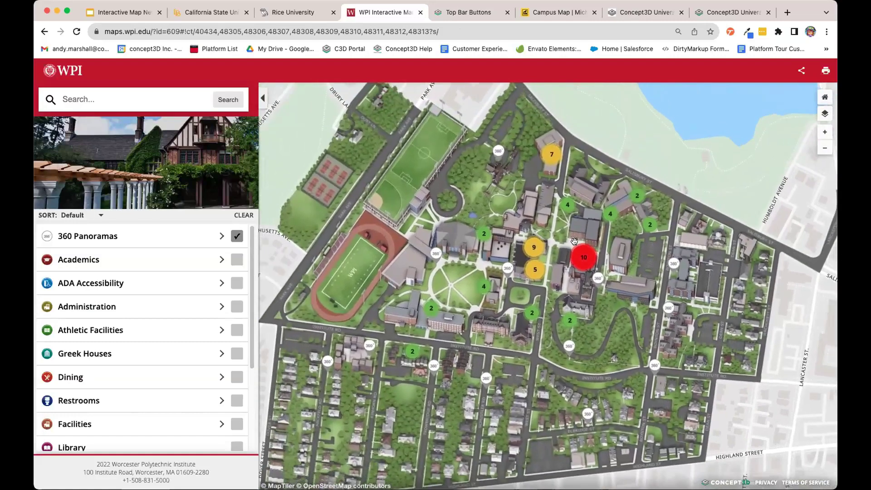
{"action": "scroll", "coordinate": [576, 275], "scroll_direction": "down", "scroll_amount": 2}
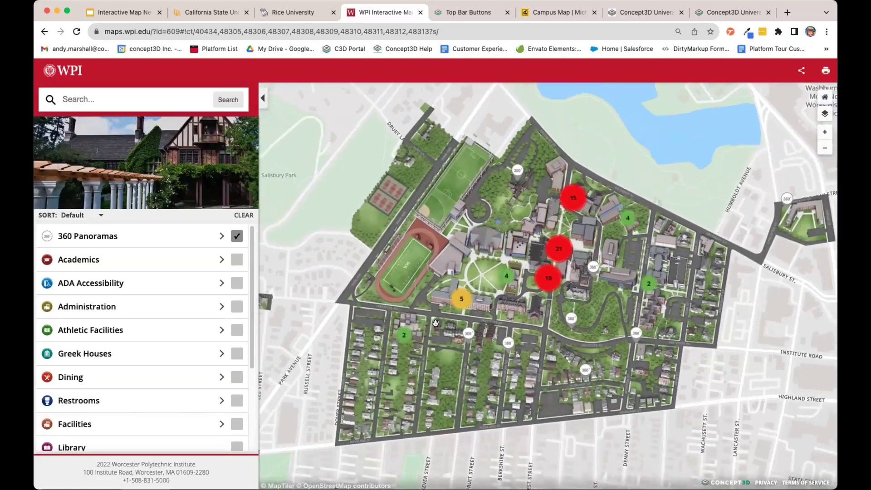